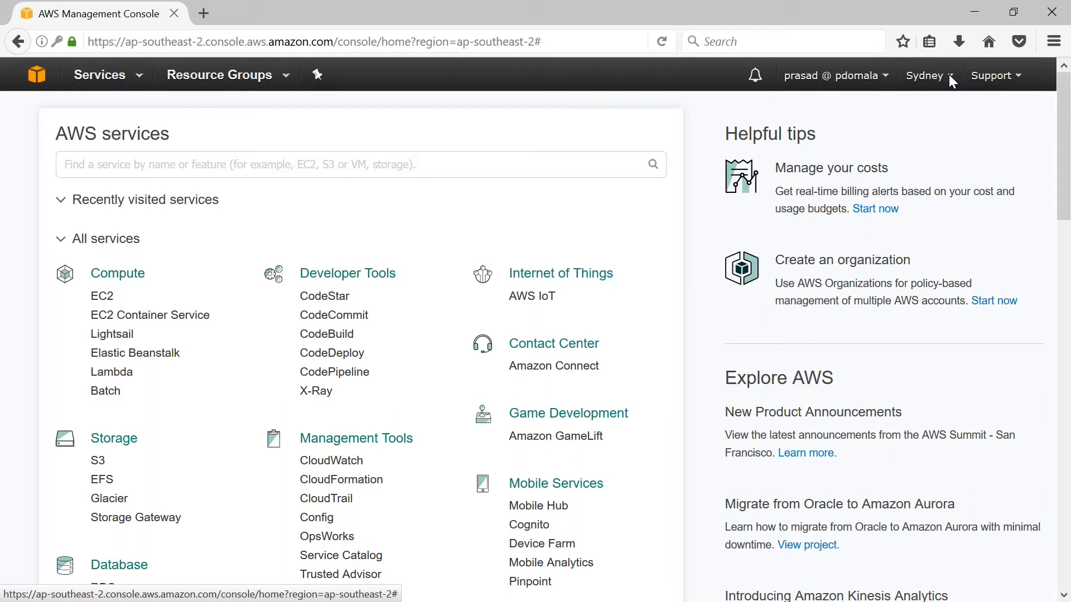
# Start launching an EC2 instance in the Sydney region from Amazon Linux AMI 2017.03.0 (HVM), SSD Volume Type
pyautogui.click(949, 75)
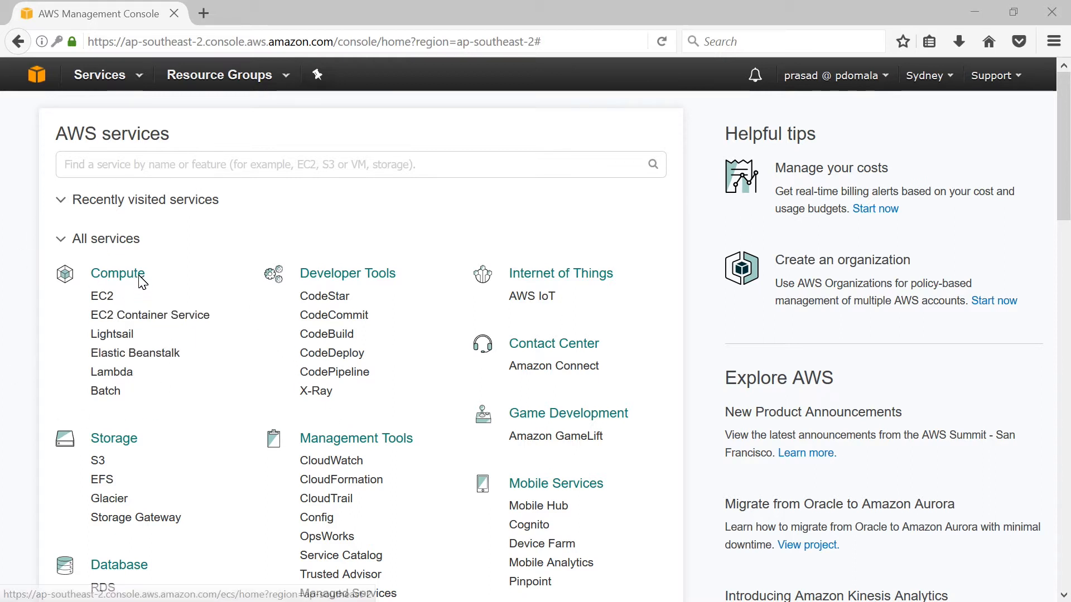
pyautogui.click(103, 304)
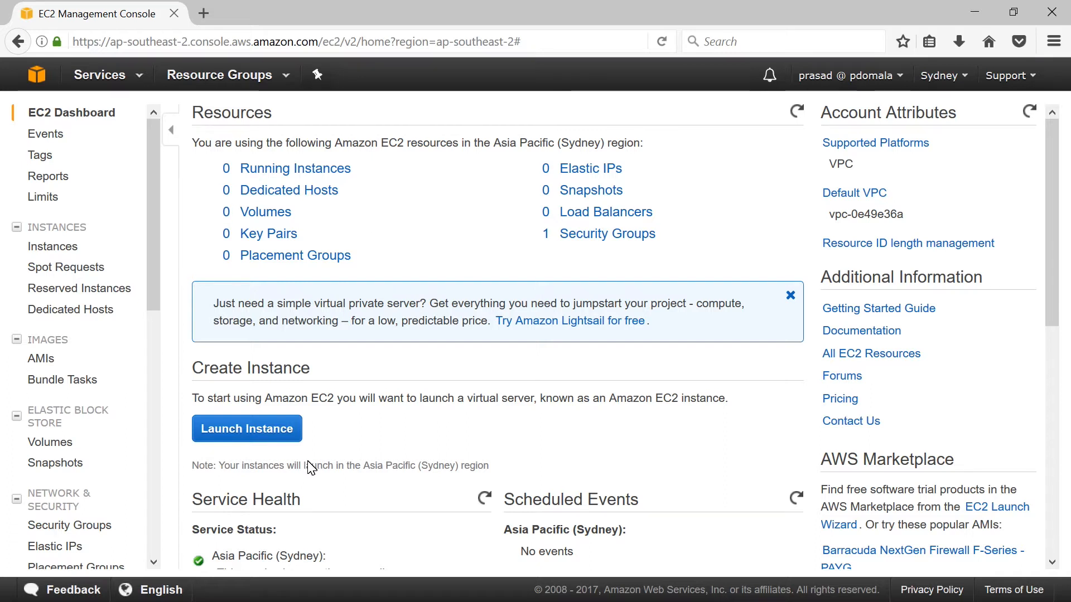
pyautogui.click(262, 425)
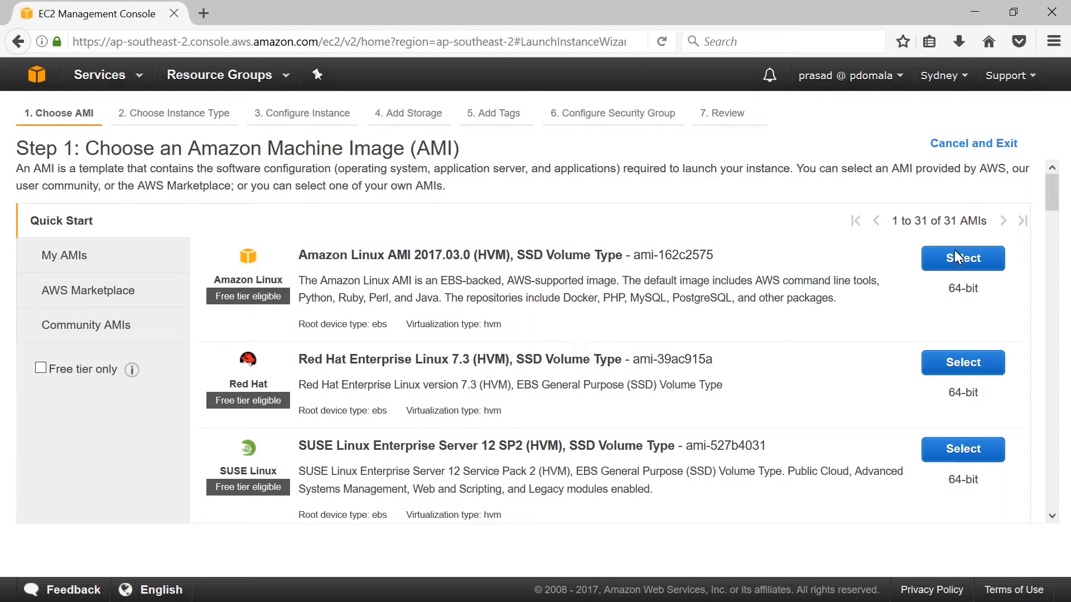
pyautogui.click(978, 264)
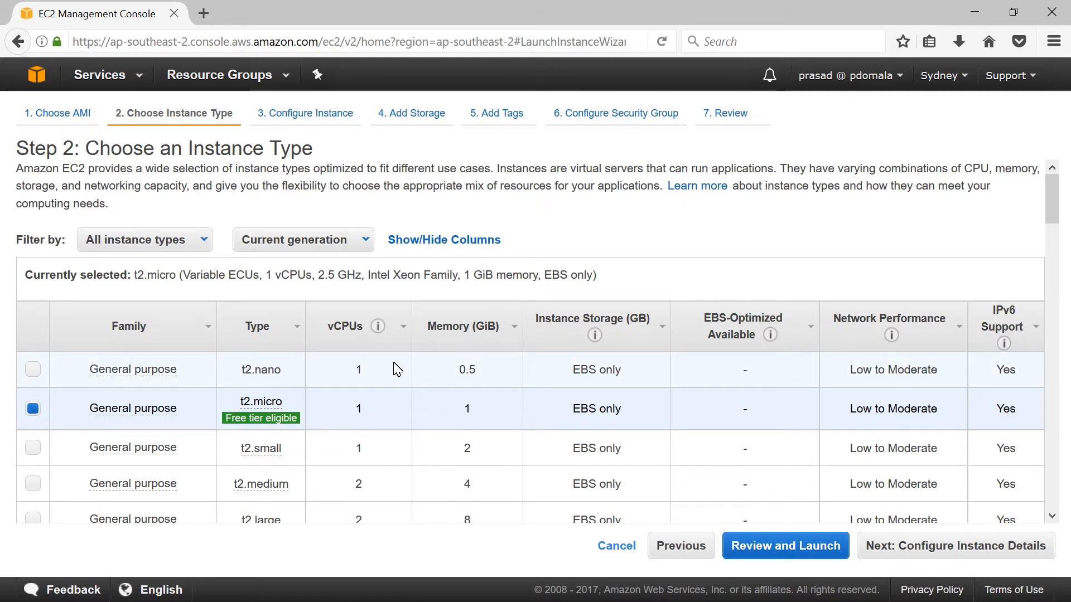
# Use the free-tier t2.micro instance type and continue to the instance details
pyautogui.moveTo(249, 417)
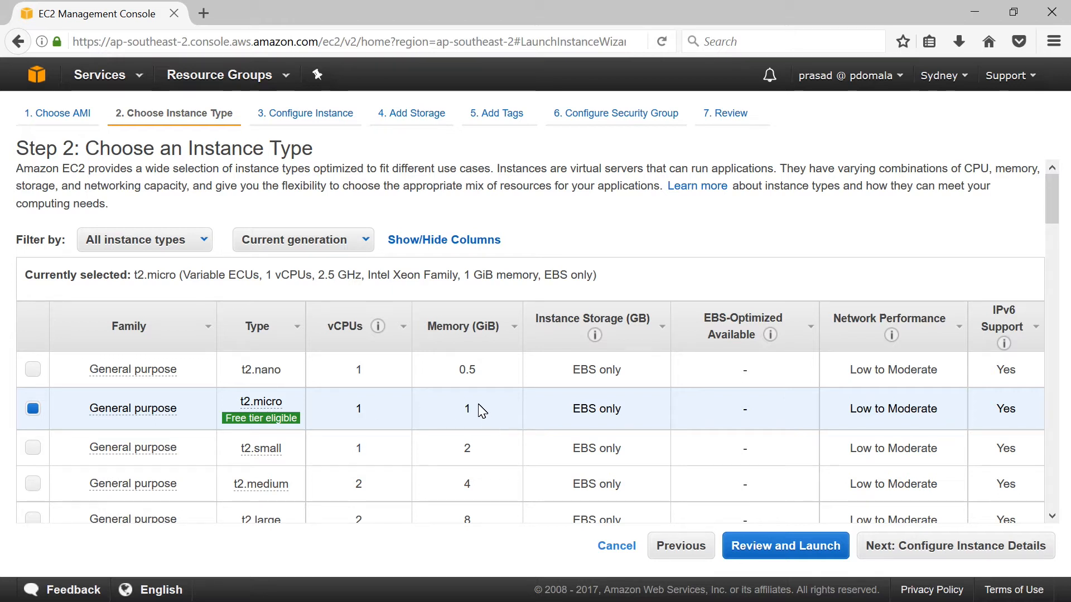
pyautogui.moveTo(478, 404); pyautogui.dragTo(455, 405)
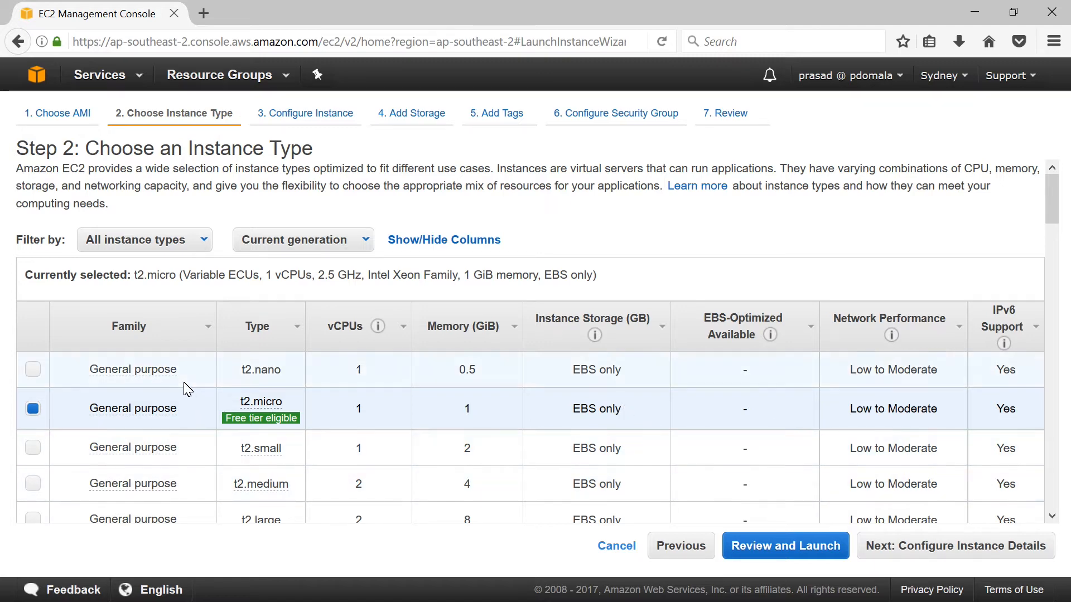
pyautogui.click(909, 552)
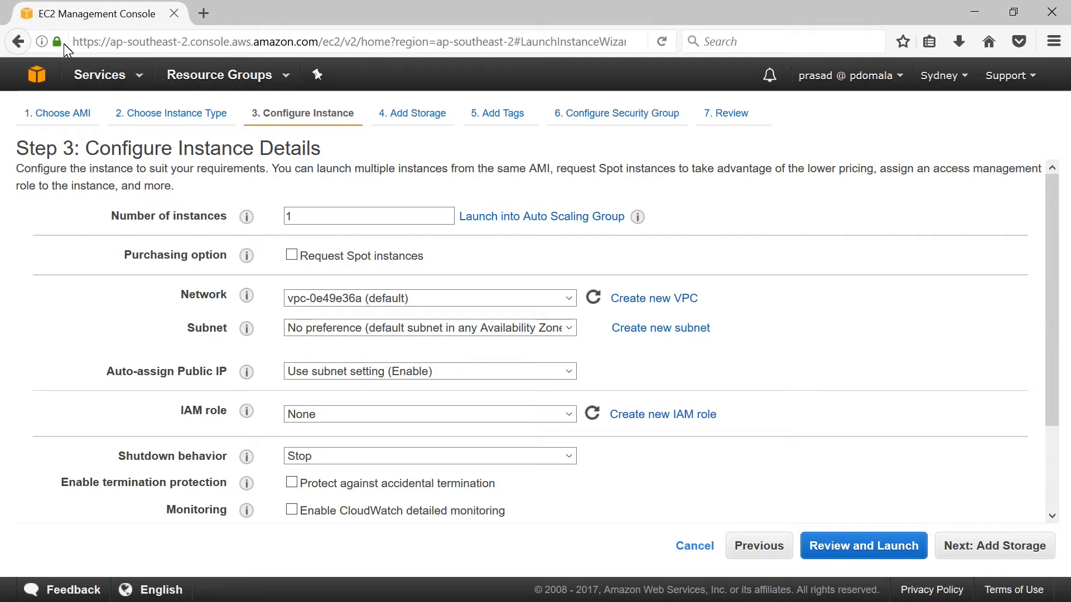
# Keep the number of instances at 1 and the subnet at no preference (default subnet in any Availability Zone)
pyautogui.doubleClick(320, 216)
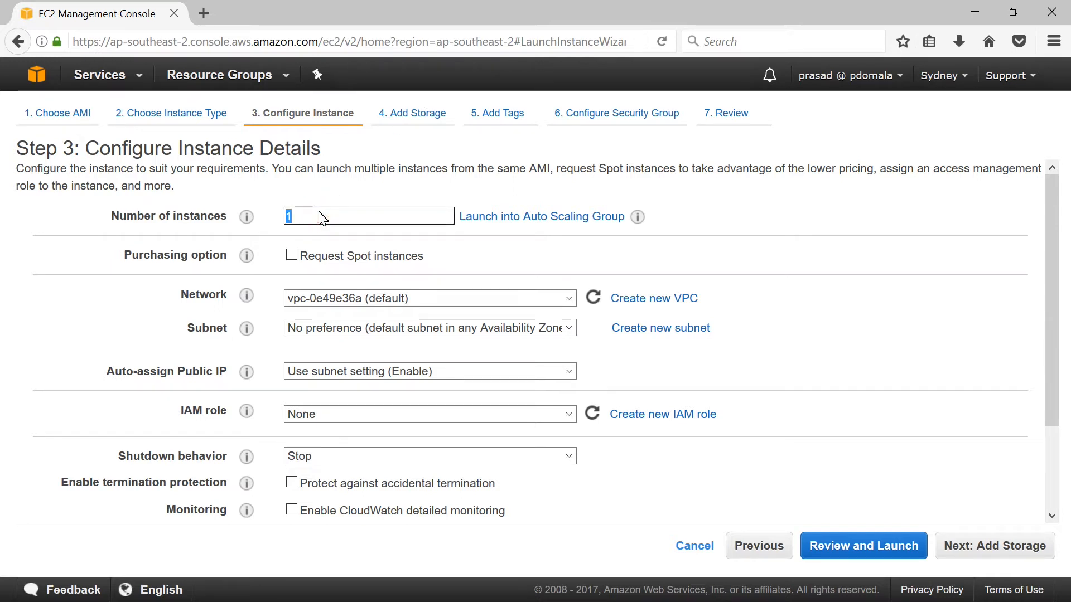
pyautogui.moveTo(249, 260)
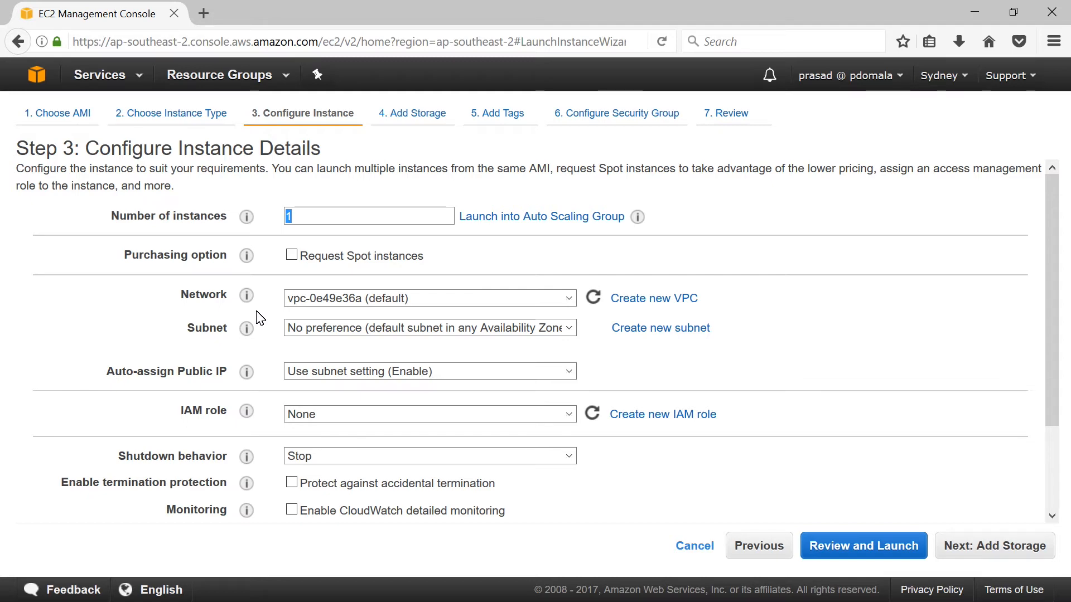
pyautogui.click(399, 327)
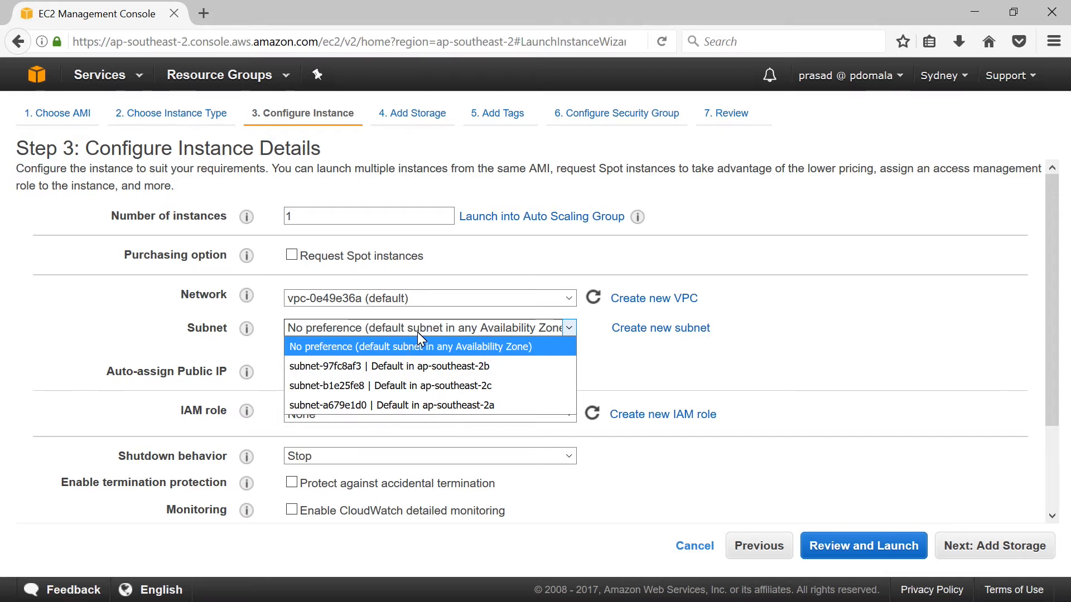
pyautogui.click(417, 332)
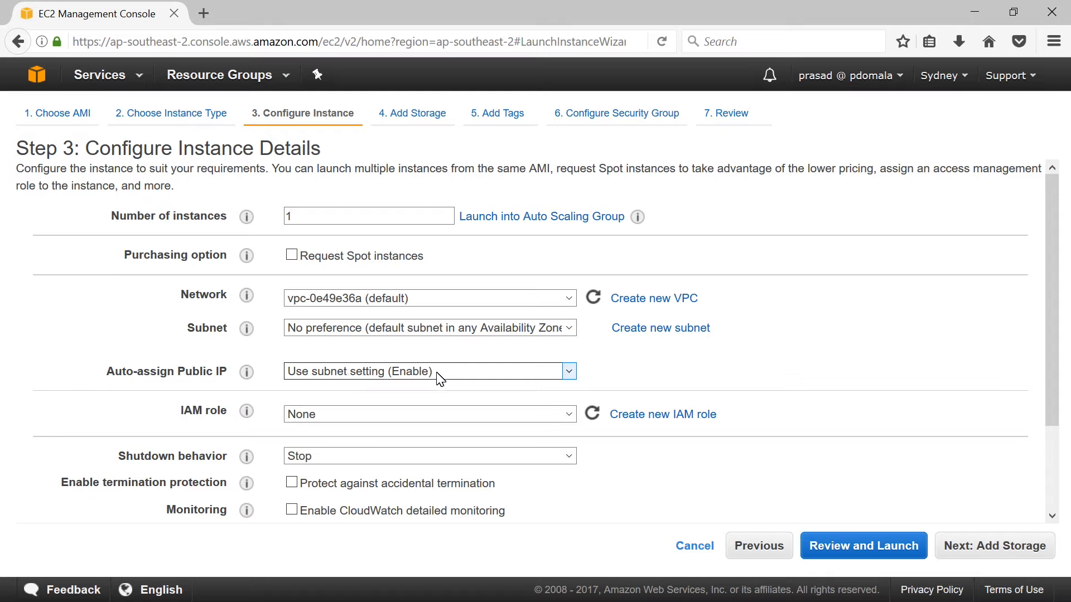
# Choose None as the IAM role and Stop as the shutdown behavior
pyautogui.click(355, 415)
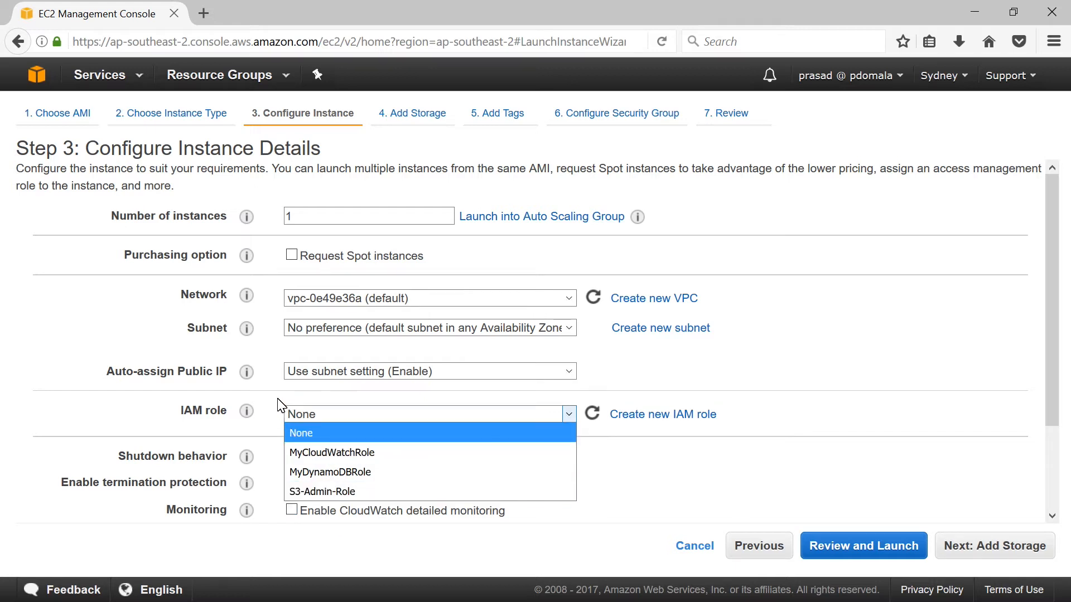
pyautogui.click(305, 437)
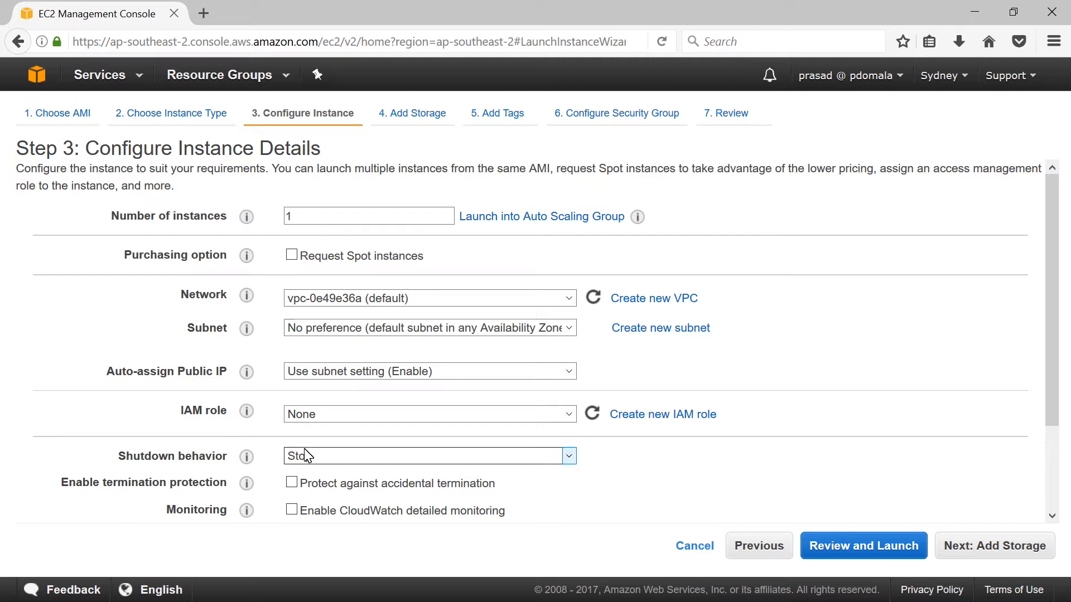
pyautogui.click(308, 457)
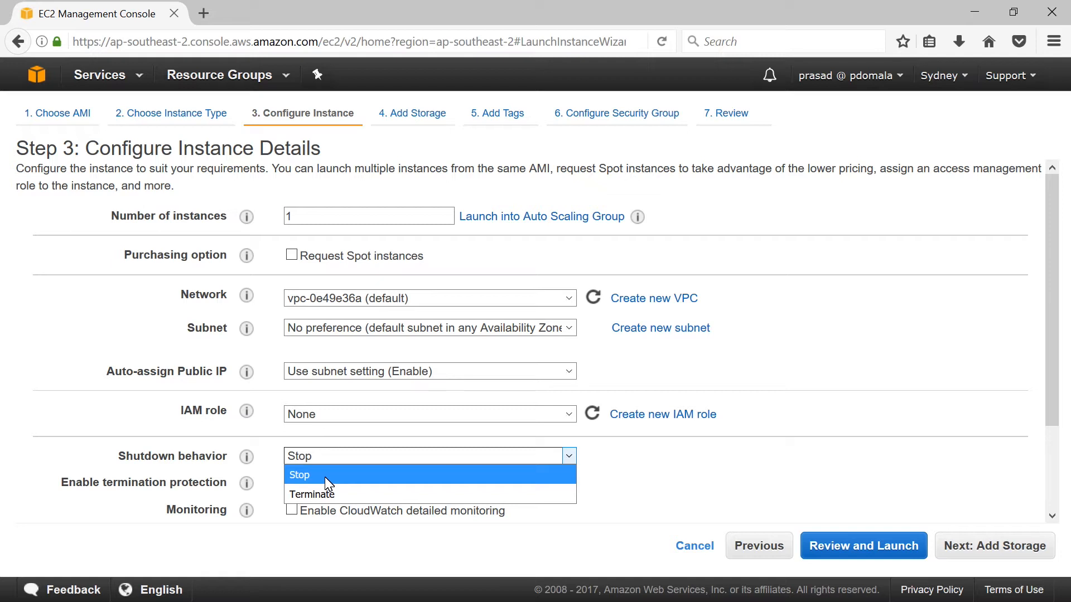
pyautogui.click(361, 483)
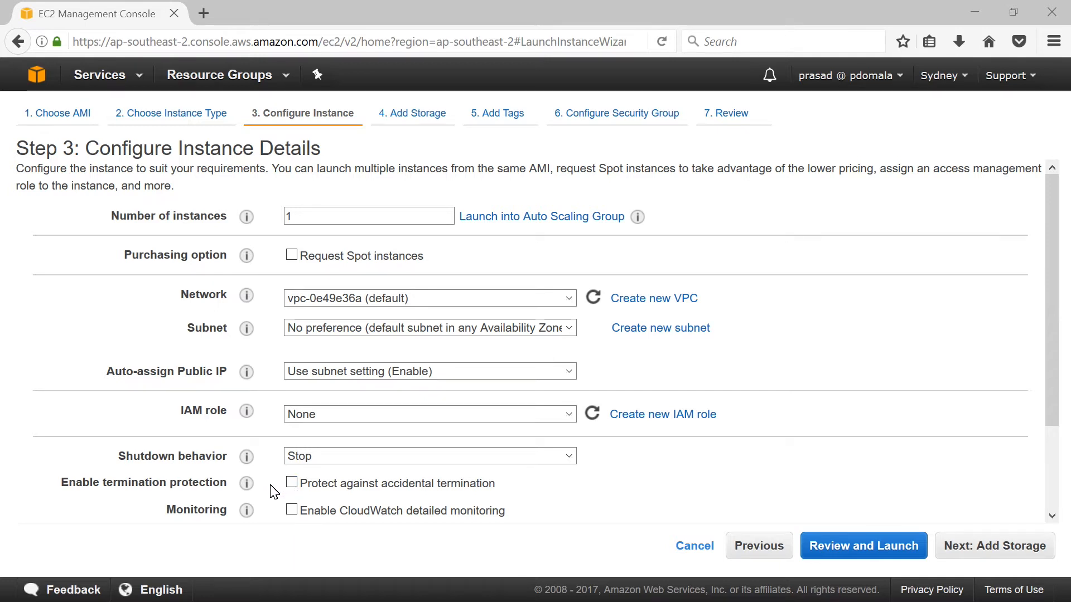
# Set the instance tenancy to Shared - Run a shared hardware instance
pyautogui.scroll(-3, 271, 413)
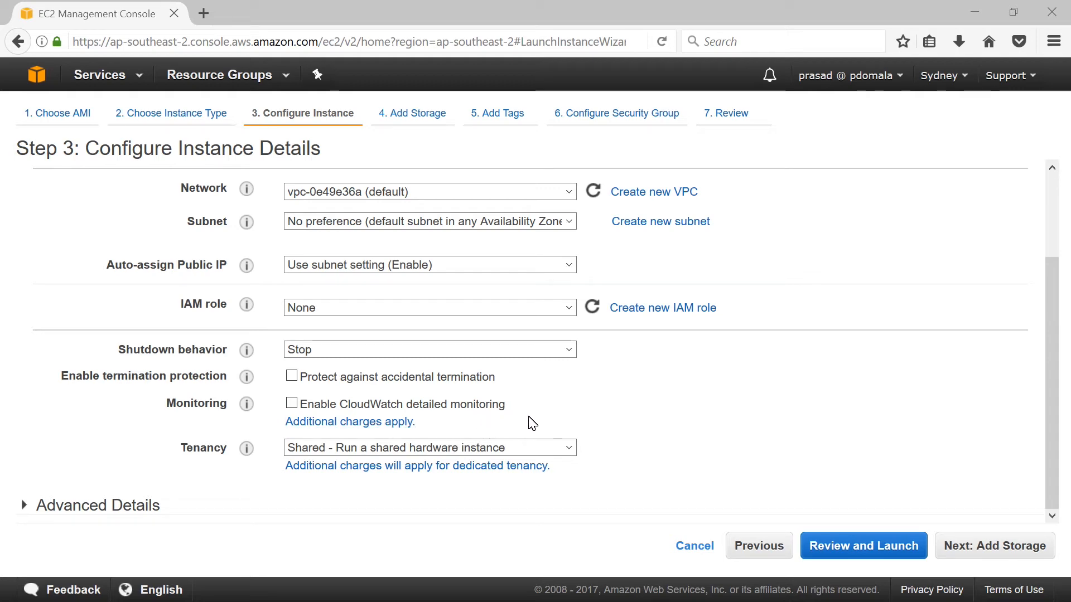
pyautogui.click(449, 447)
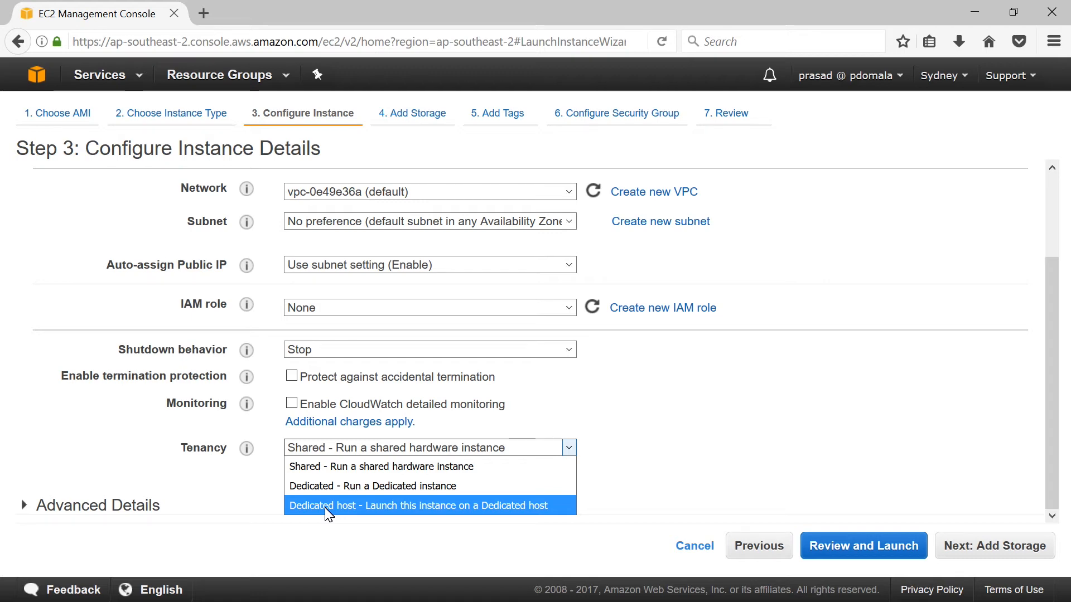
pyautogui.click(323, 471)
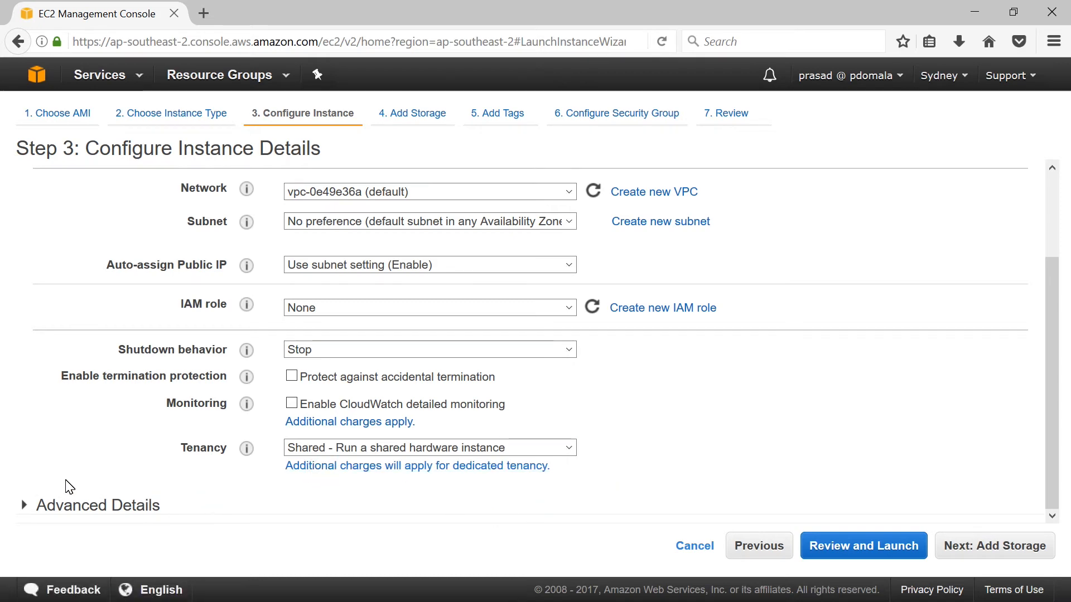
# Expand the advanced details, leave the user data empty, and continue to the storage settings
pyautogui.click(29, 506)
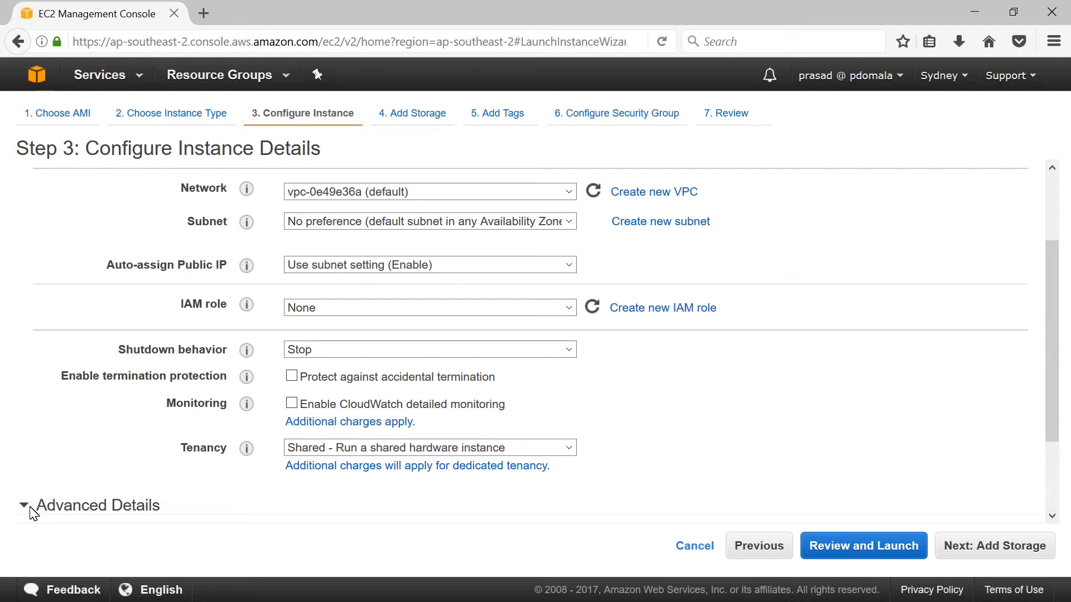
pyautogui.scroll(-2, 326, 487)
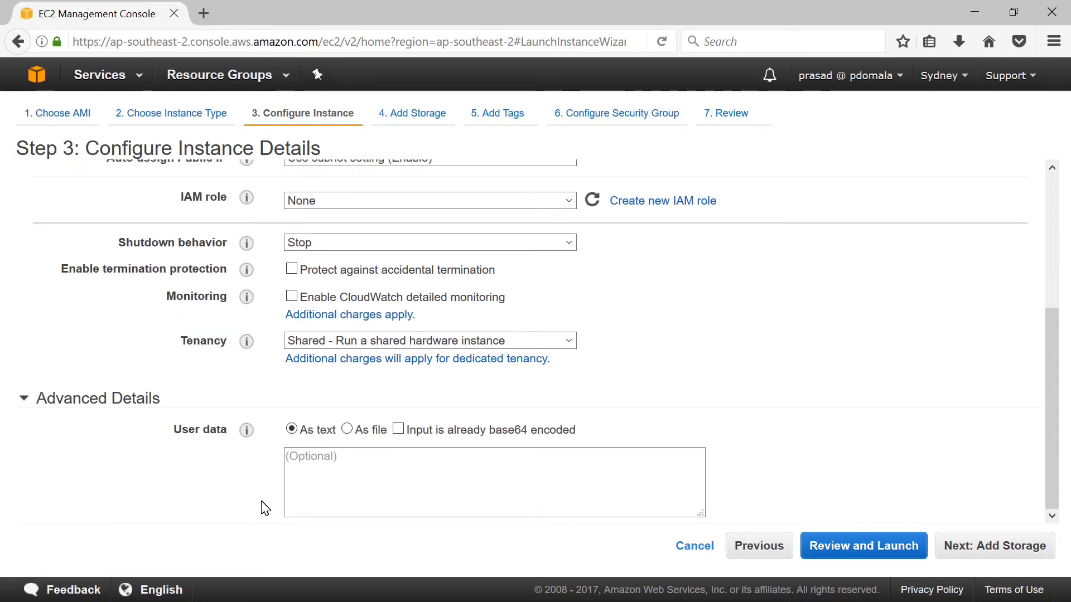
pyautogui.click(327, 479)
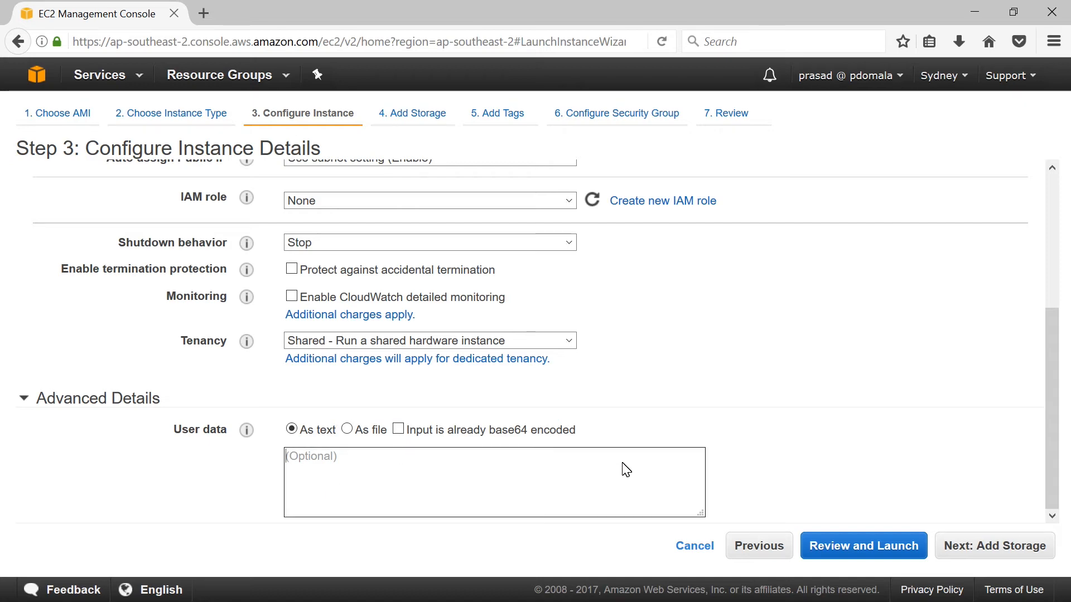
pyautogui.scroll(5, 625, 470)
pyautogui.scroll(-5, 626, 470)
pyautogui.click(973, 545)
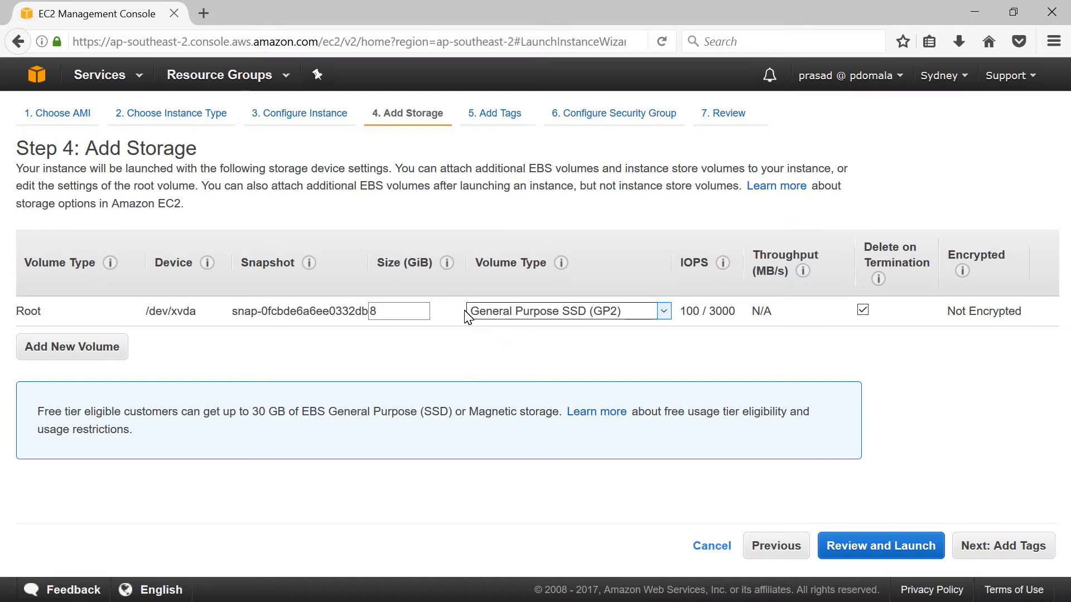
# Keep the root volume at 8 GiB General Purpose SSD (GP2) and continue to the tags
pyautogui.doubleClick(414, 311)
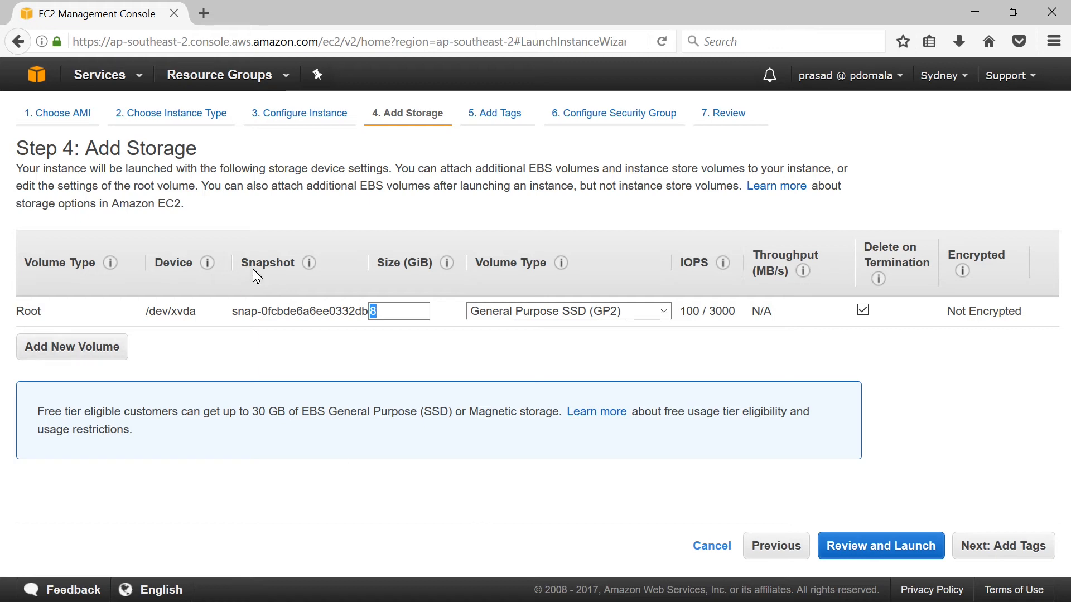
pyautogui.click(347, 357)
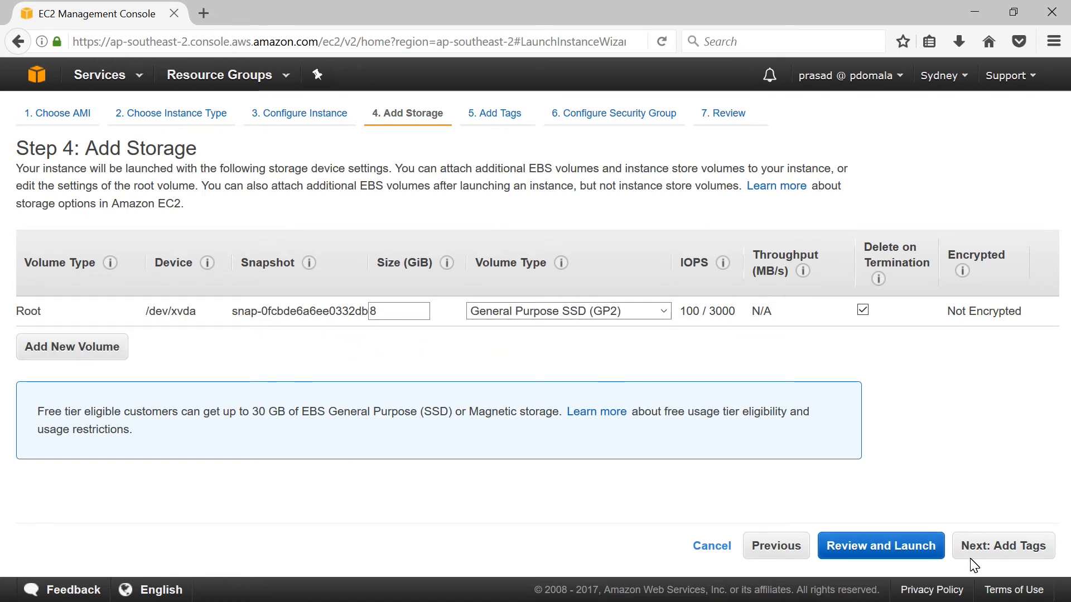
pyautogui.click(1006, 555)
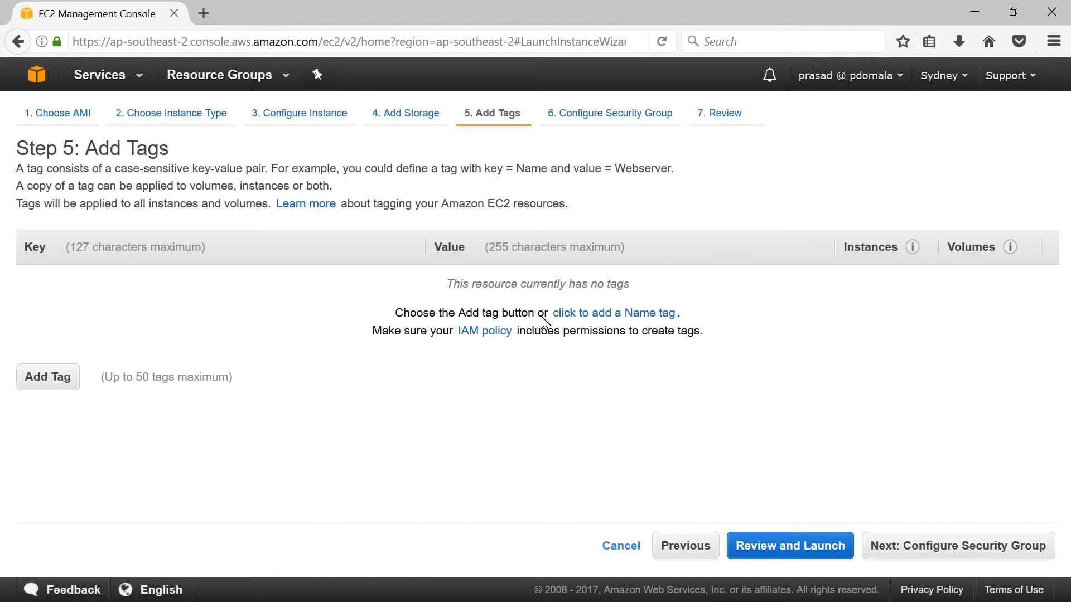
# Add a tag with key InstanceName and value MyEC2Instance, and continue to the security group configuration
pyautogui.click(596, 314)
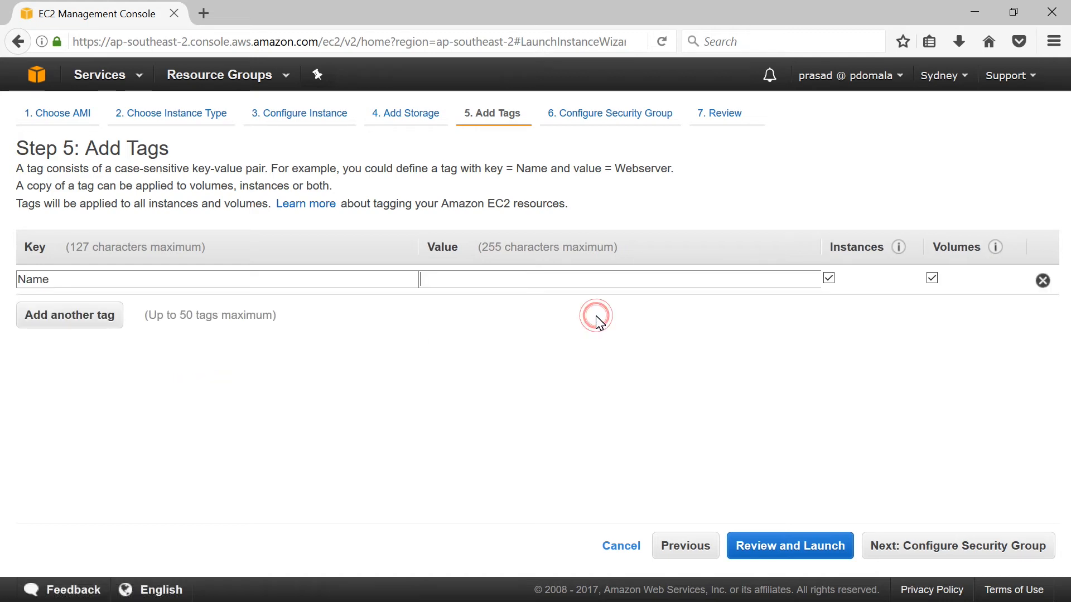
pyautogui.click(124, 284)
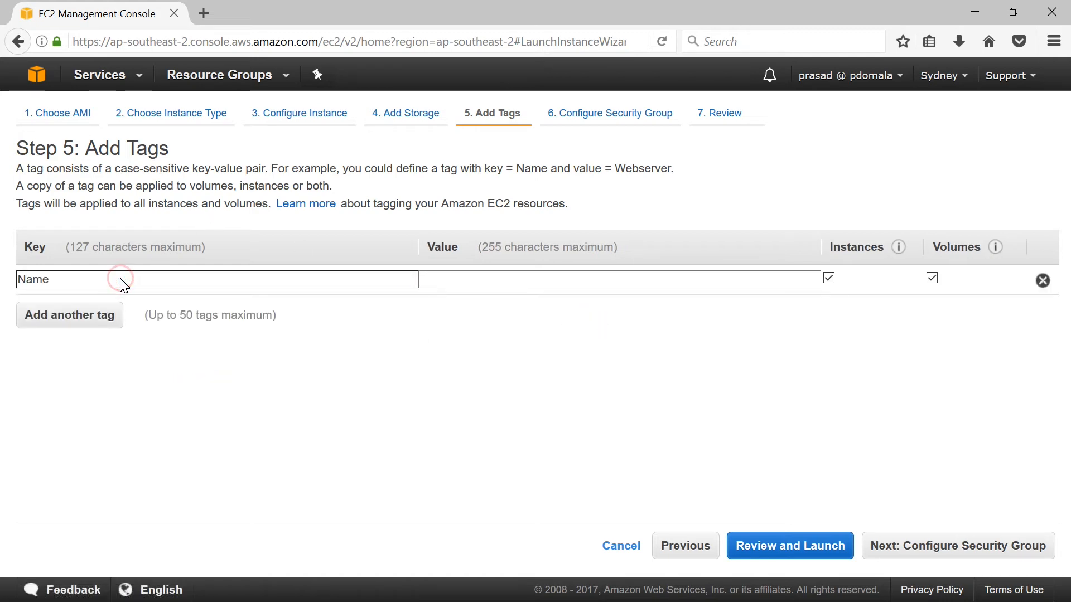
pyautogui.write('Instance')
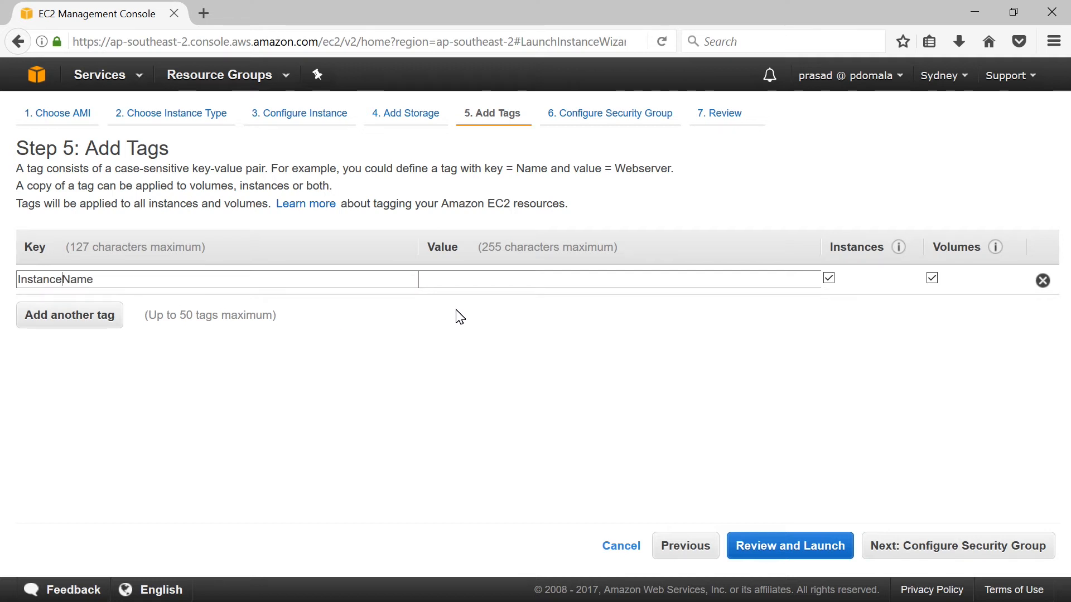
pyautogui.click(475, 289)
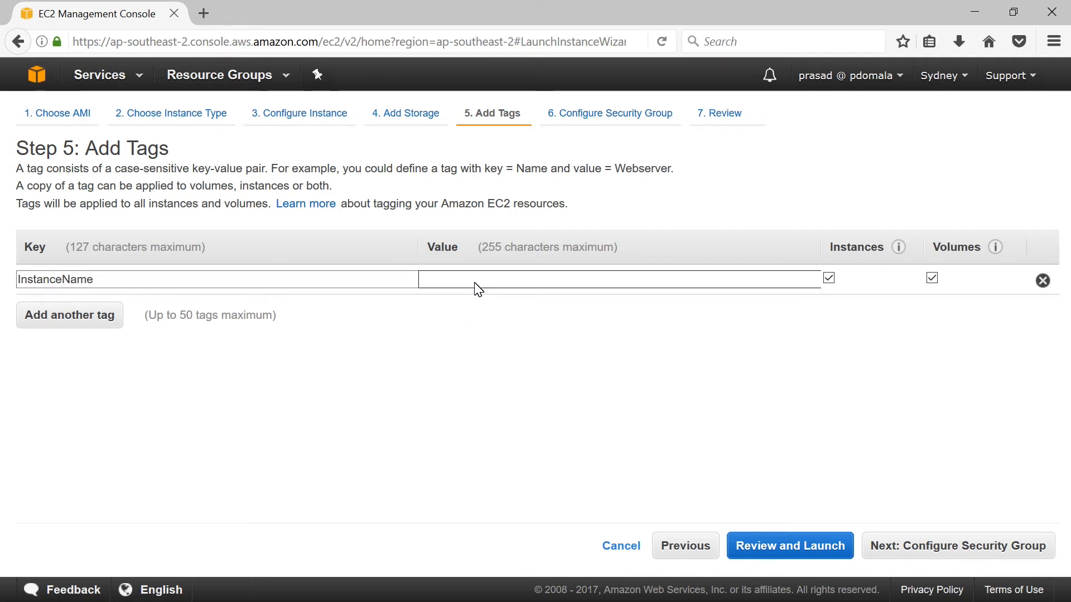
pyautogui.write('MyEC')
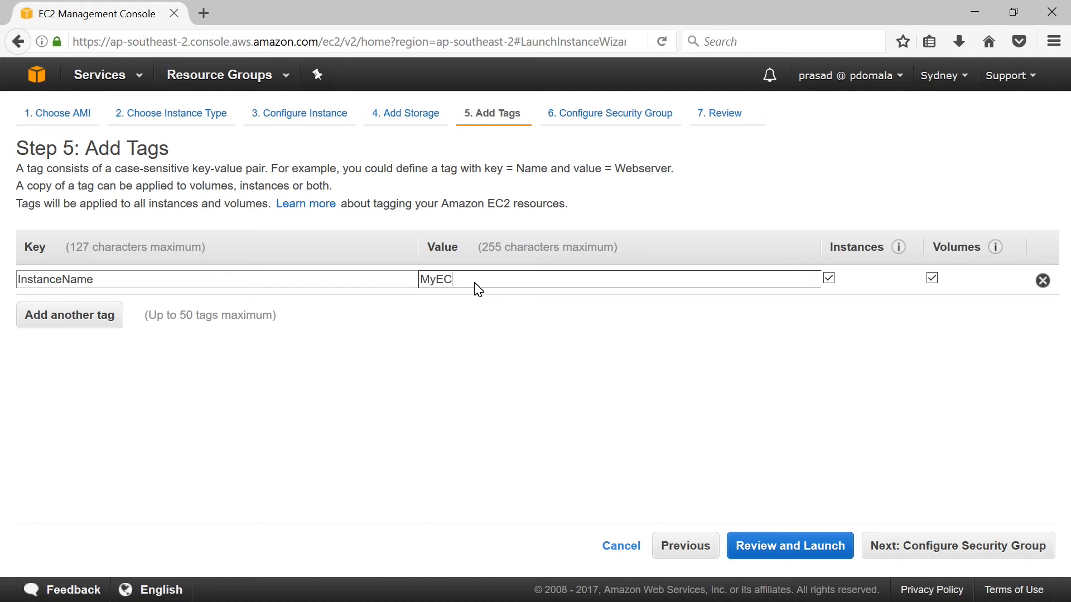
pyautogui.write('2Instanc')
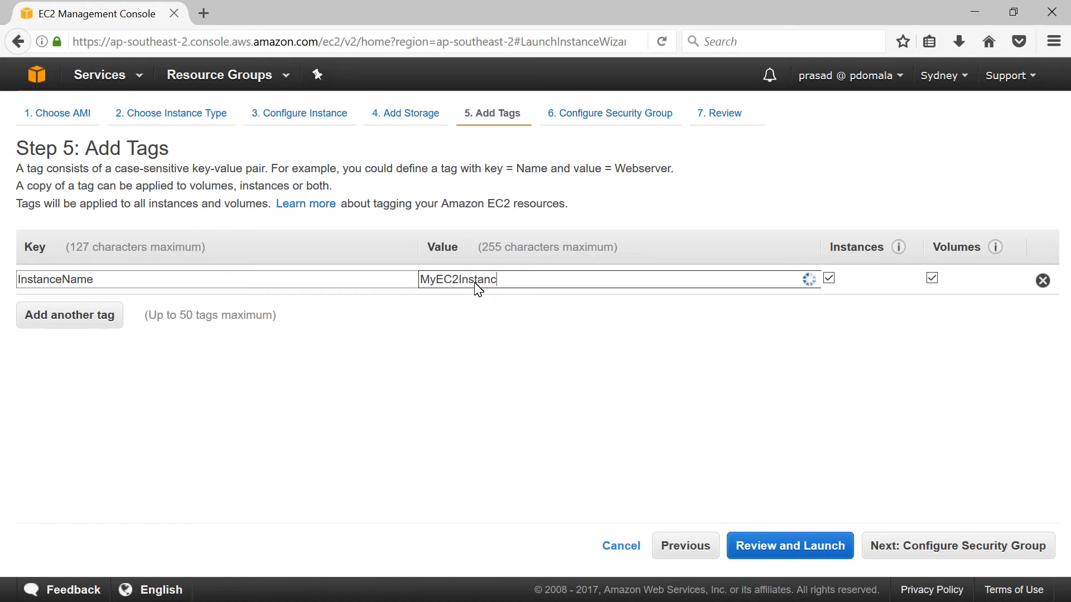
pyautogui.write('e')
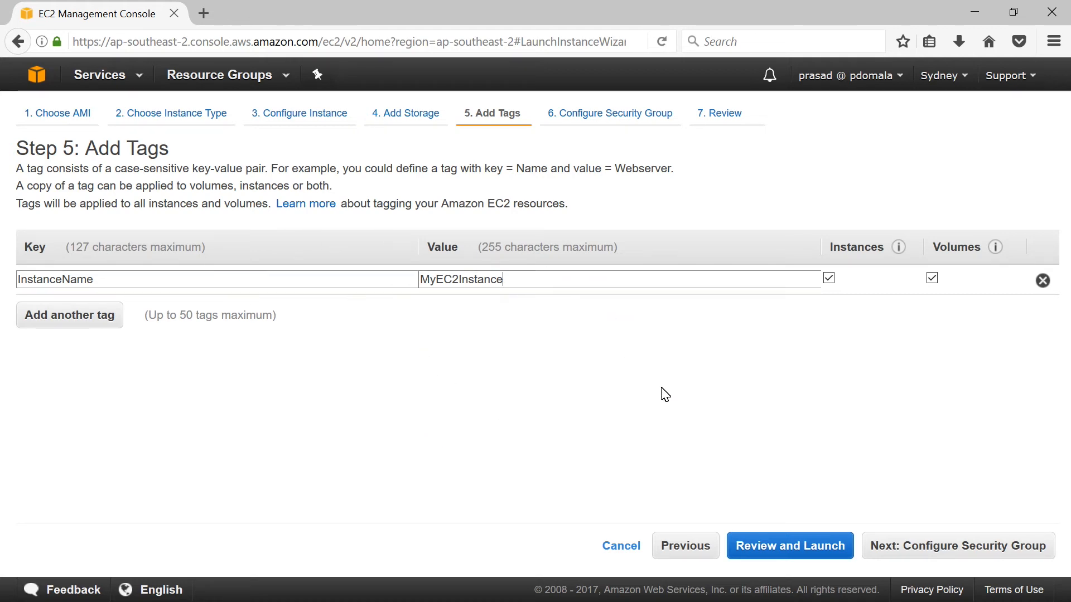
pyautogui.click(998, 552)
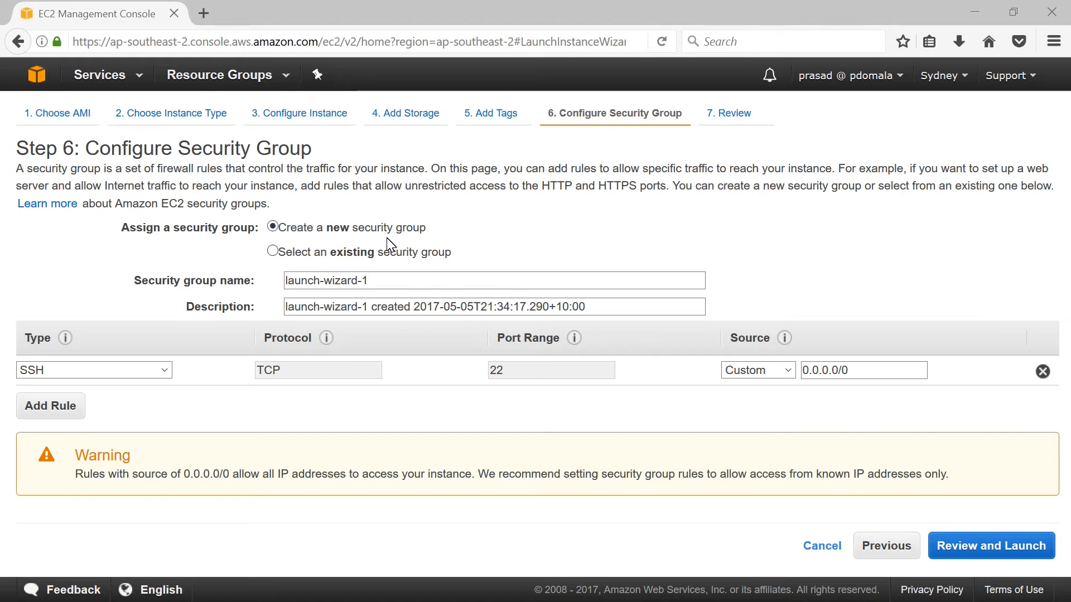
# Name the new security group SG_SSH
pyautogui.click(385, 283)
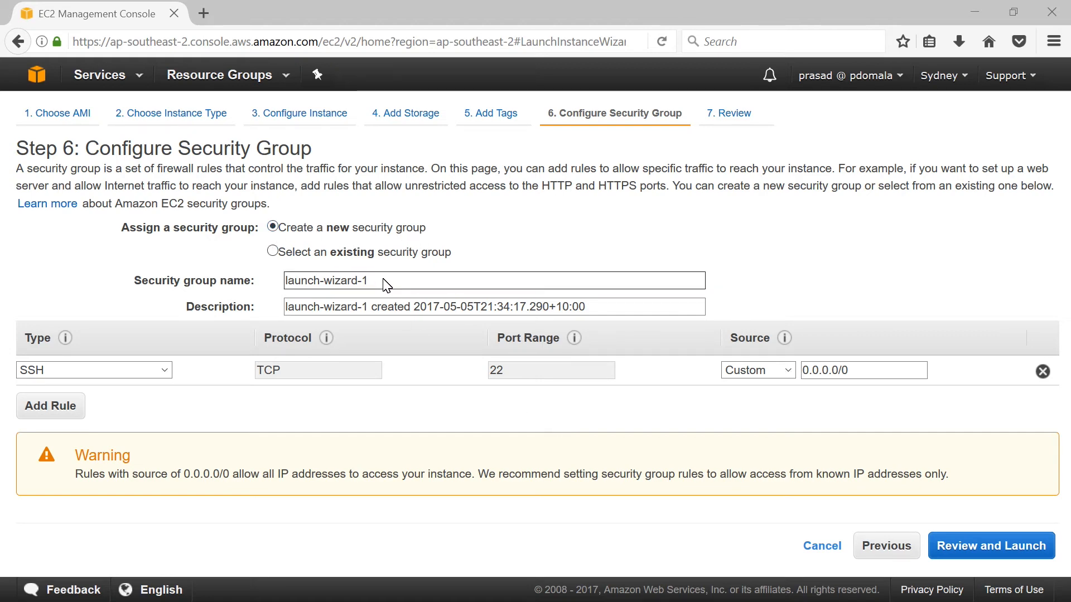
pyautogui.moveTo(385, 283); pyautogui.dragTo(187, 282)
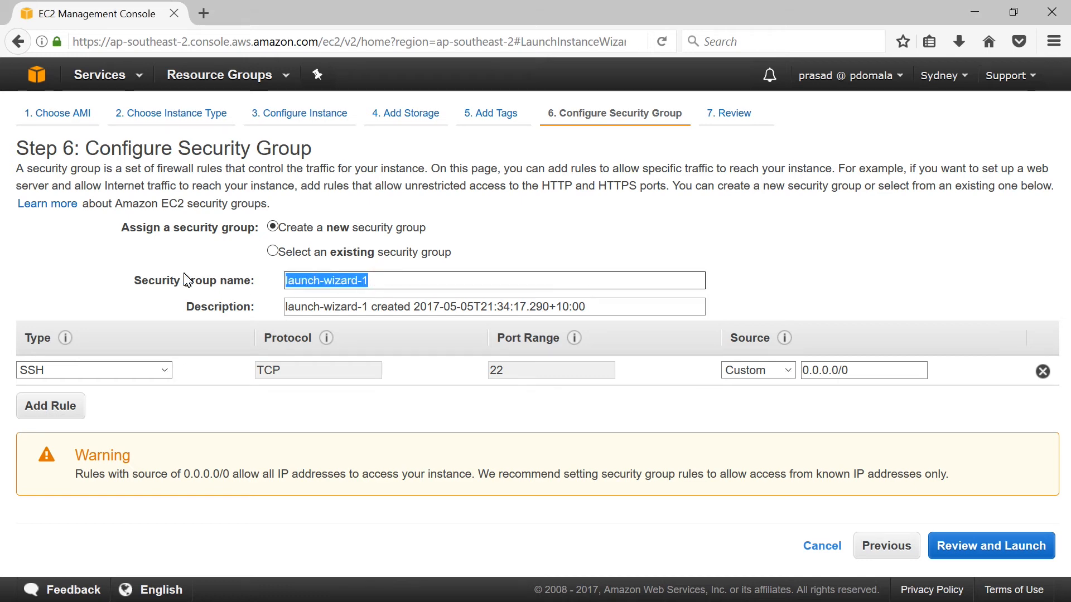
pyautogui.write('SG')
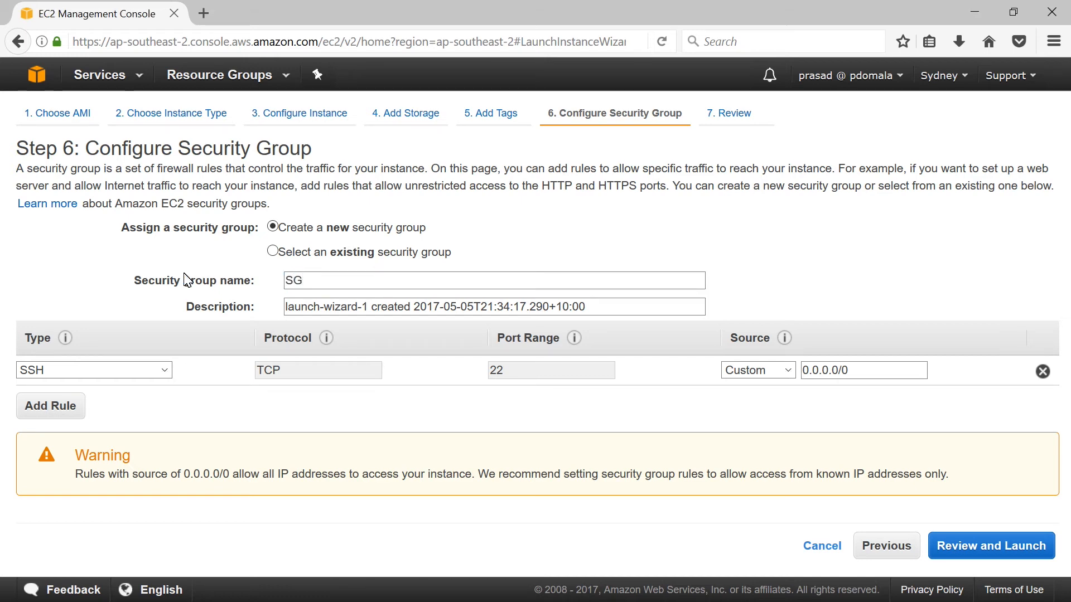
pyautogui.write('_SSH')
# Replace the security group description with SG_SSH, copied from the group name
pyautogui.moveTo(613, 306); pyautogui.dragTo(83, 294)
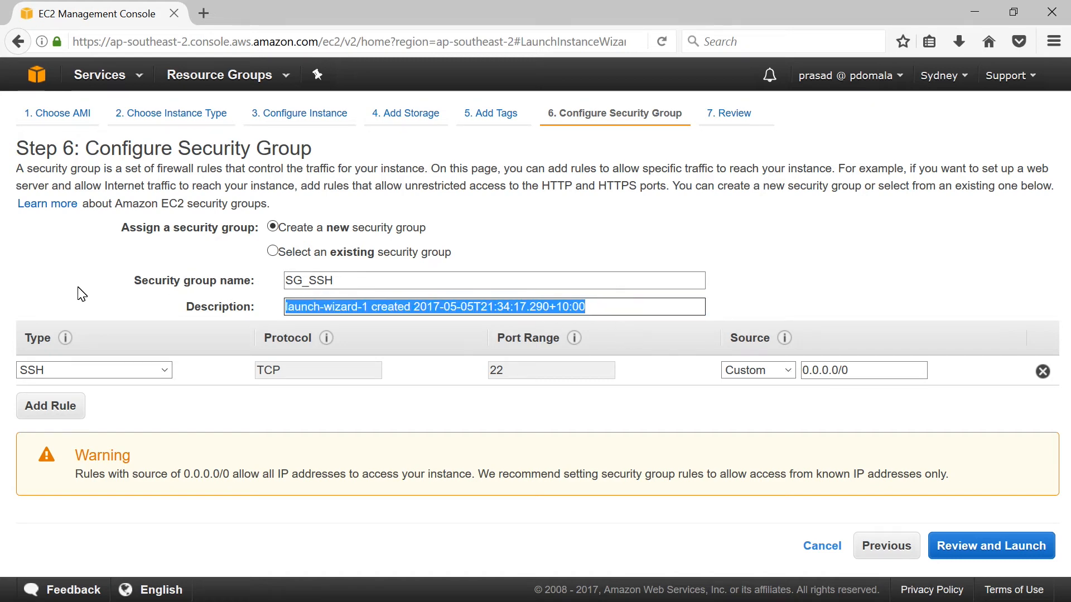
pyautogui.press('BackSpace')
pyautogui.click(360, 285)
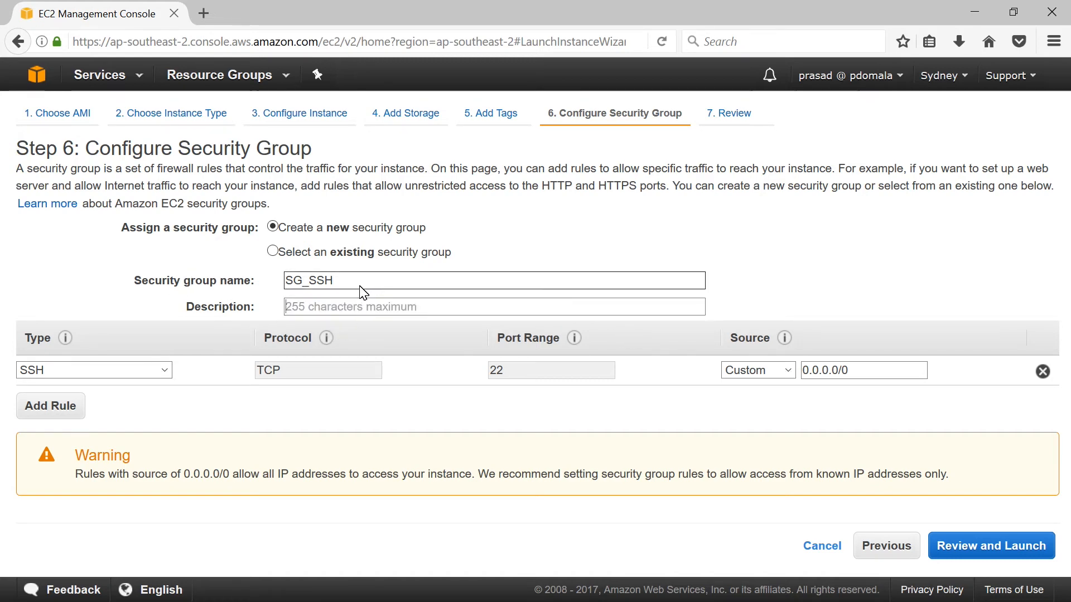
pyautogui.doubleClick(286, 286)
pyautogui.hotkey('ctrl', 'c')
pyautogui.click(313, 307)
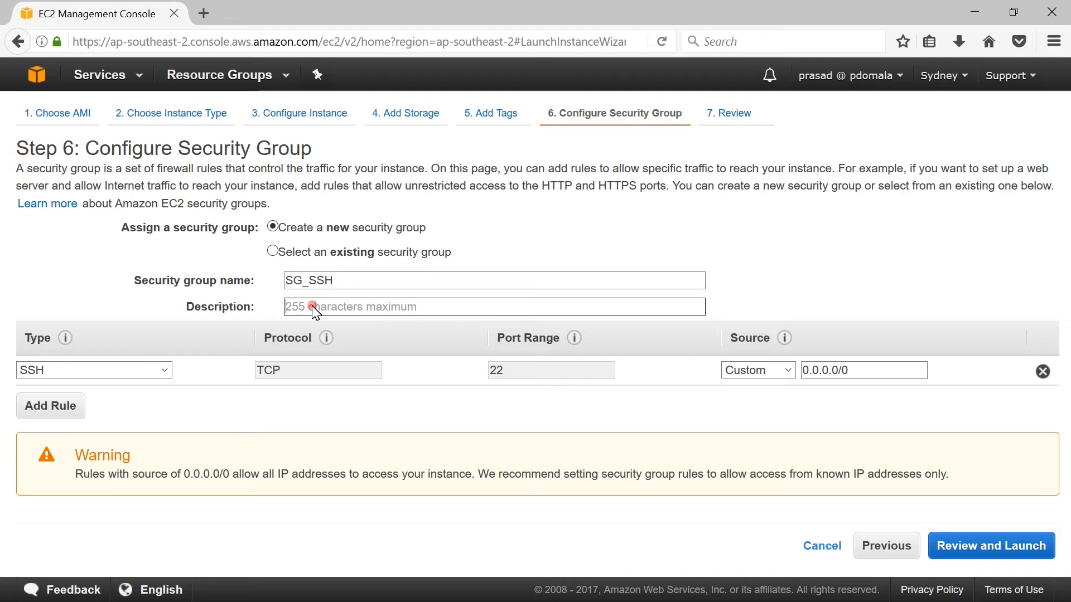
pyautogui.hotkey('ctrl', 'v')
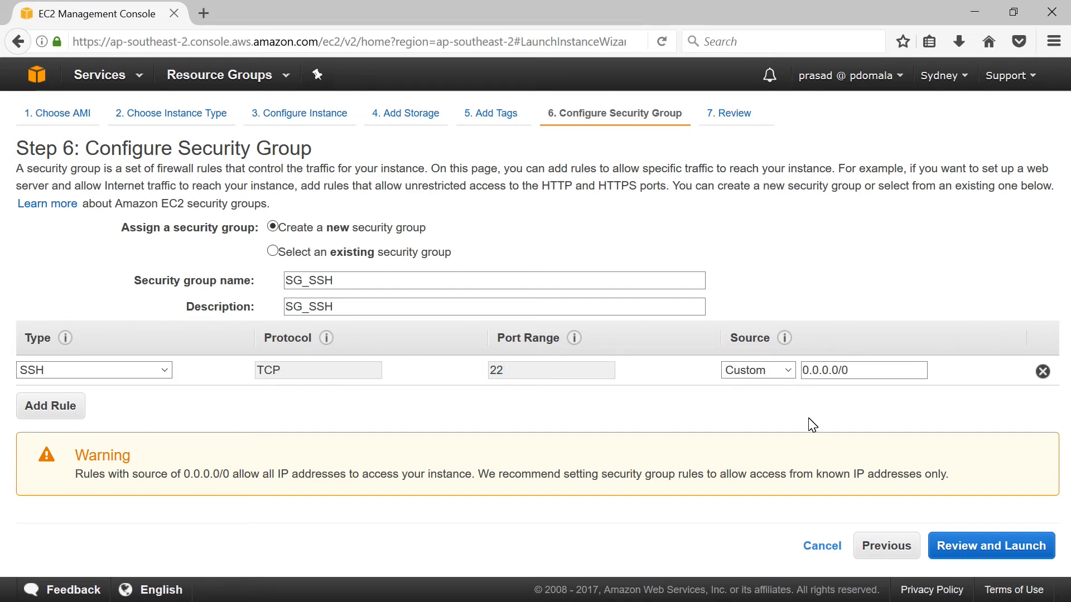
# Try Anywhere as the source of the SSH rule and look through the other source options
pyautogui.click(787, 370)
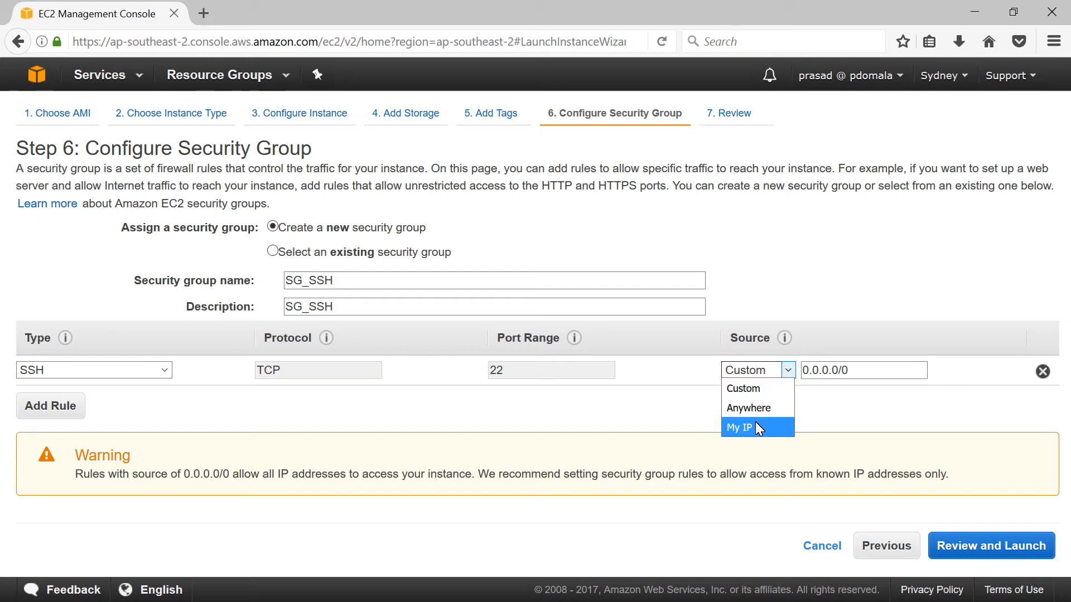
pyautogui.click(757, 388)
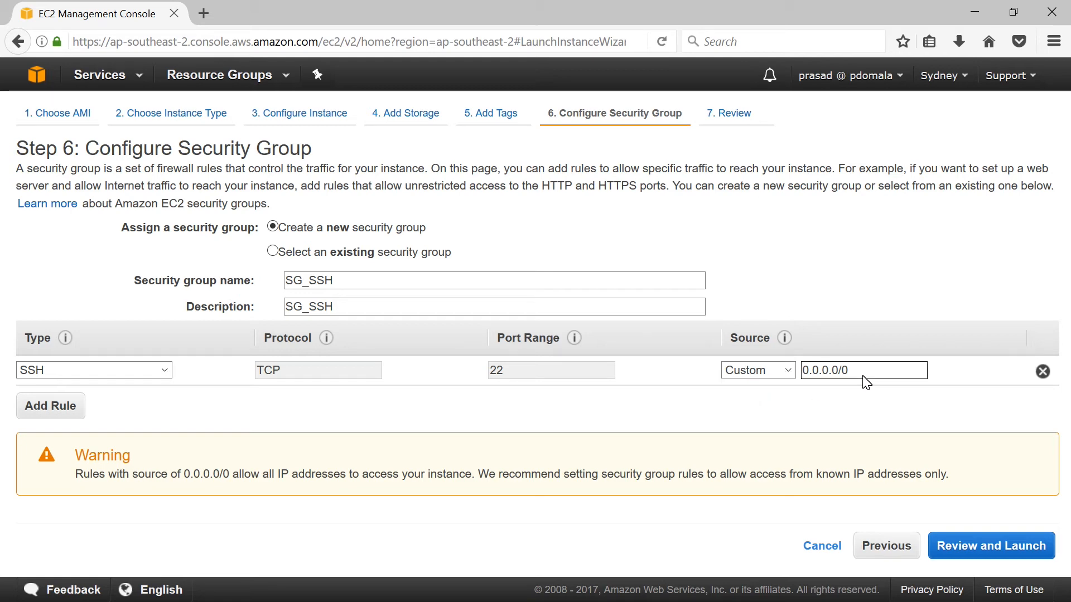
pyautogui.click(757, 370)
pyautogui.click(743, 410)
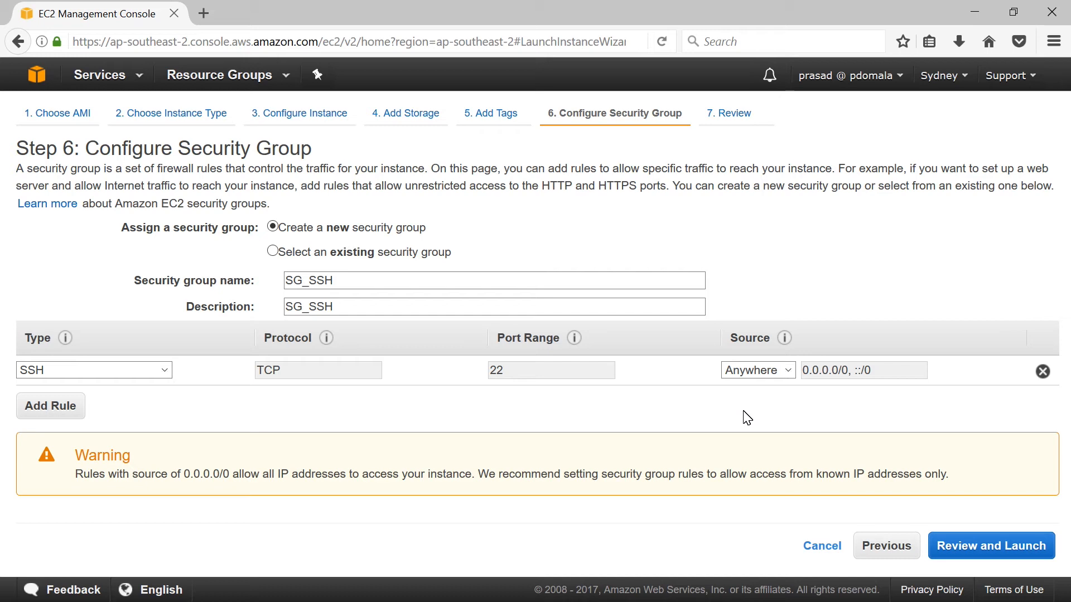
pyautogui.click(786, 373)
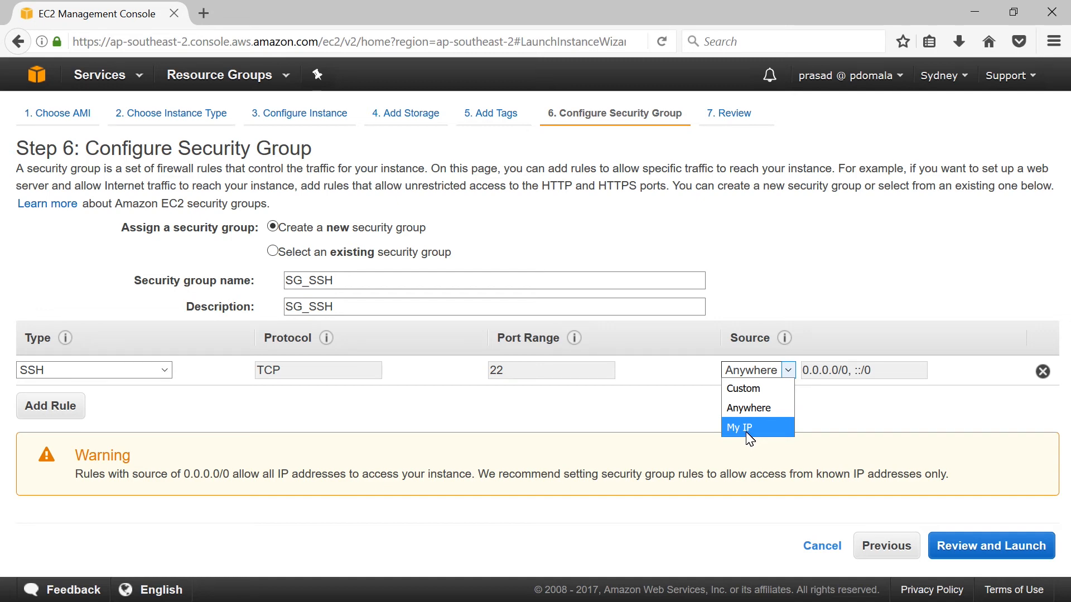
pyautogui.click(832, 426)
# Set the SSH rule's source to Custom with the range 0.0.0.0/0
pyautogui.click(788, 371)
pyautogui.click(757, 388)
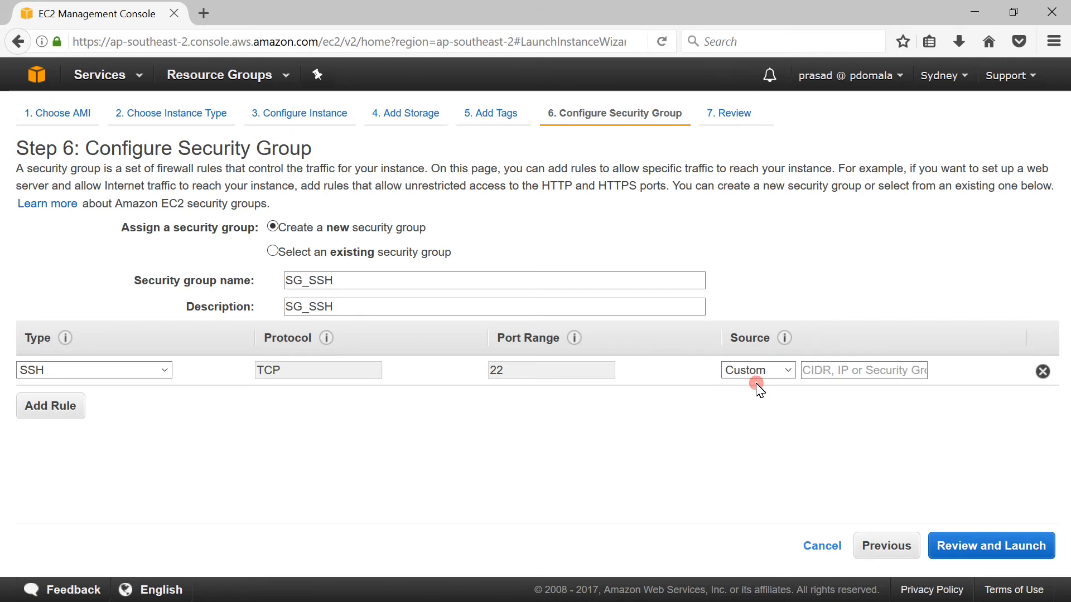
pyautogui.click(836, 373)
pyautogui.write('0.')
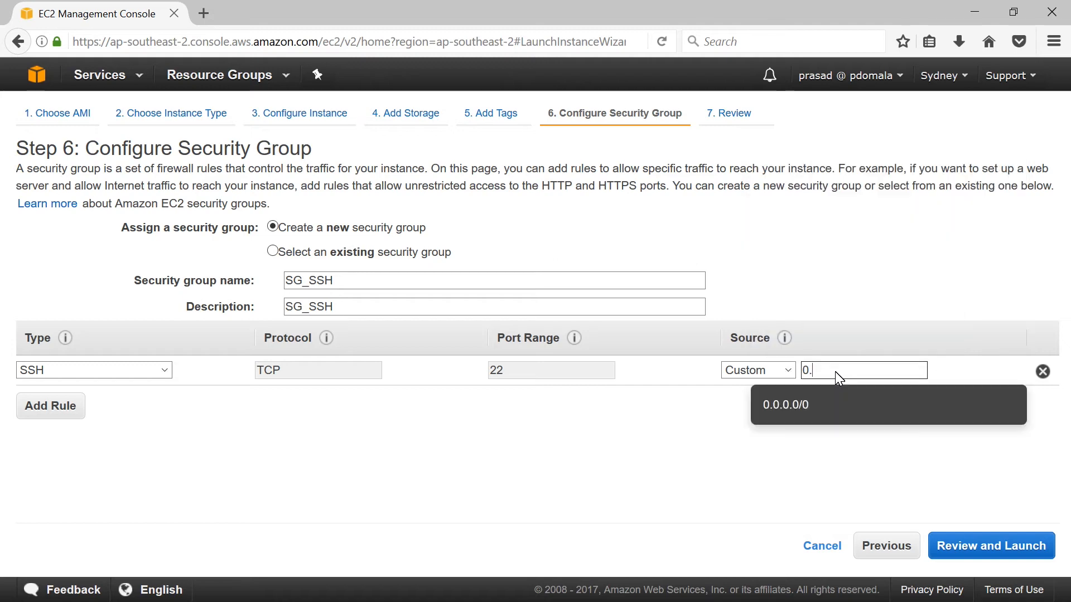
pyautogui.write('0.0.')
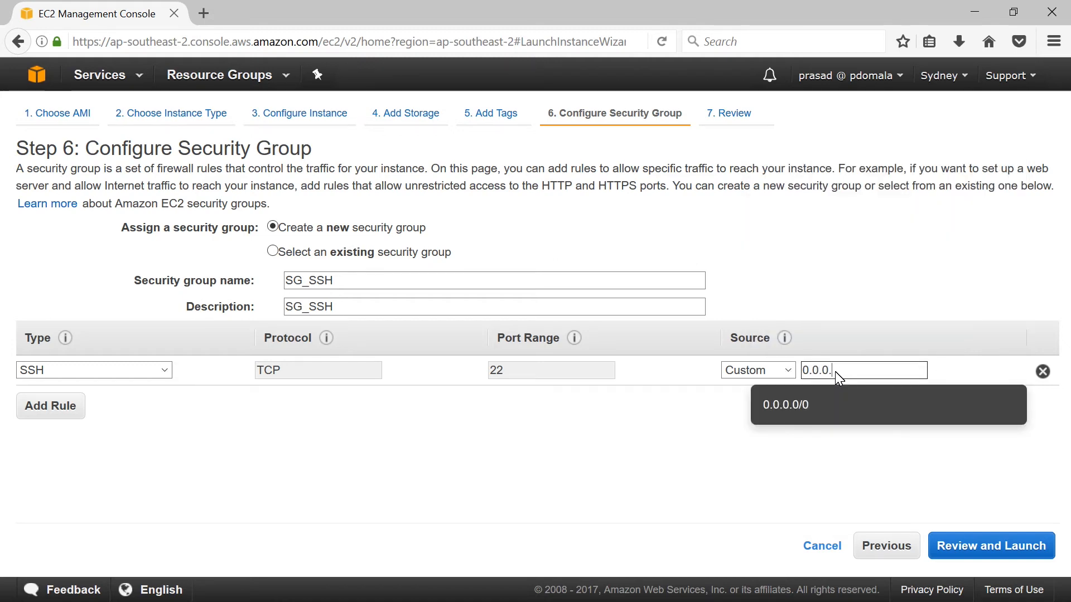
pyautogui.write('0/0')
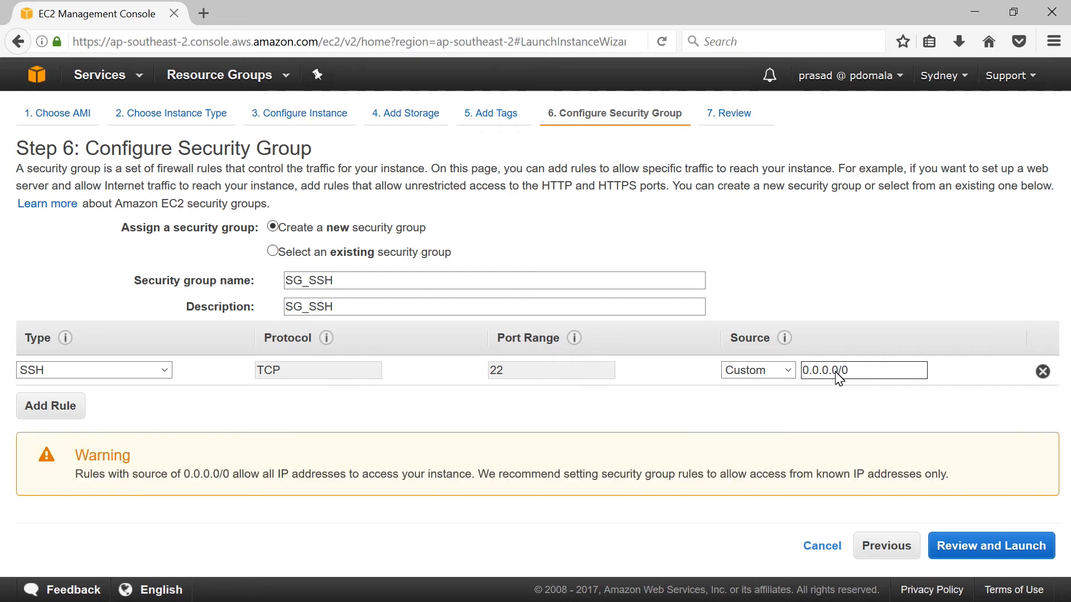
pyautogui.click(874, 406)
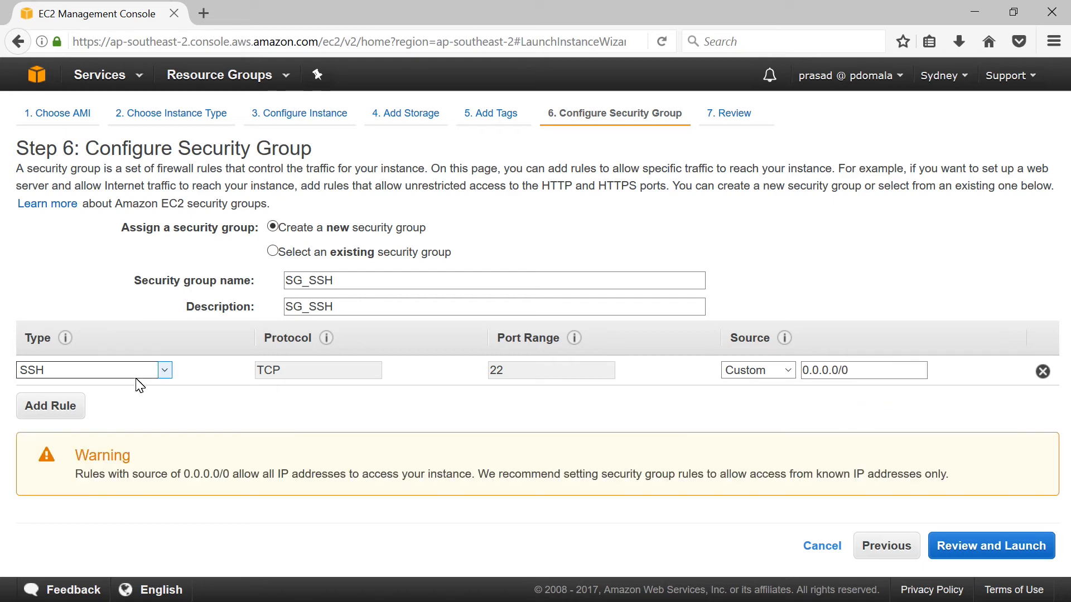
# Add a second security group rule of type HTTP, keeping its default port and source
pyautogui.click(77, 414)
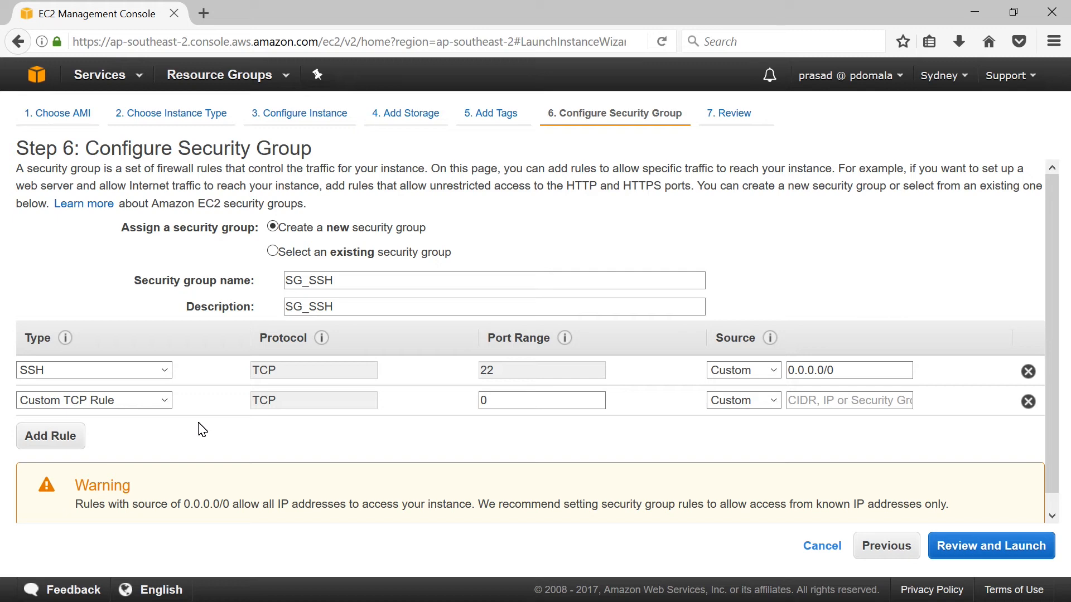
pyautogui.click(165, 400)
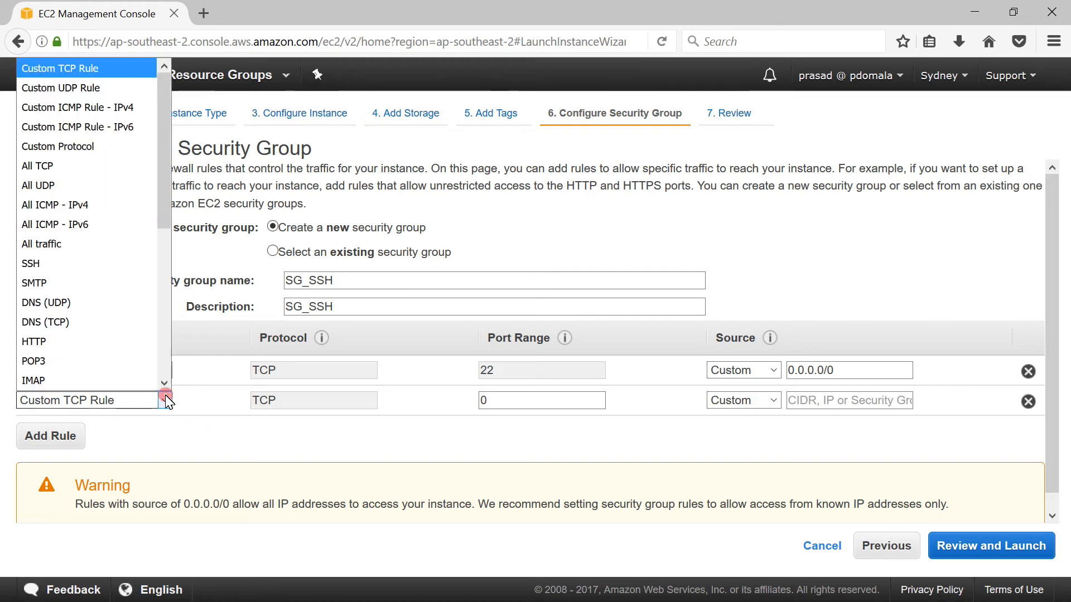
pyautogui.scroll(-1, 84, 323)
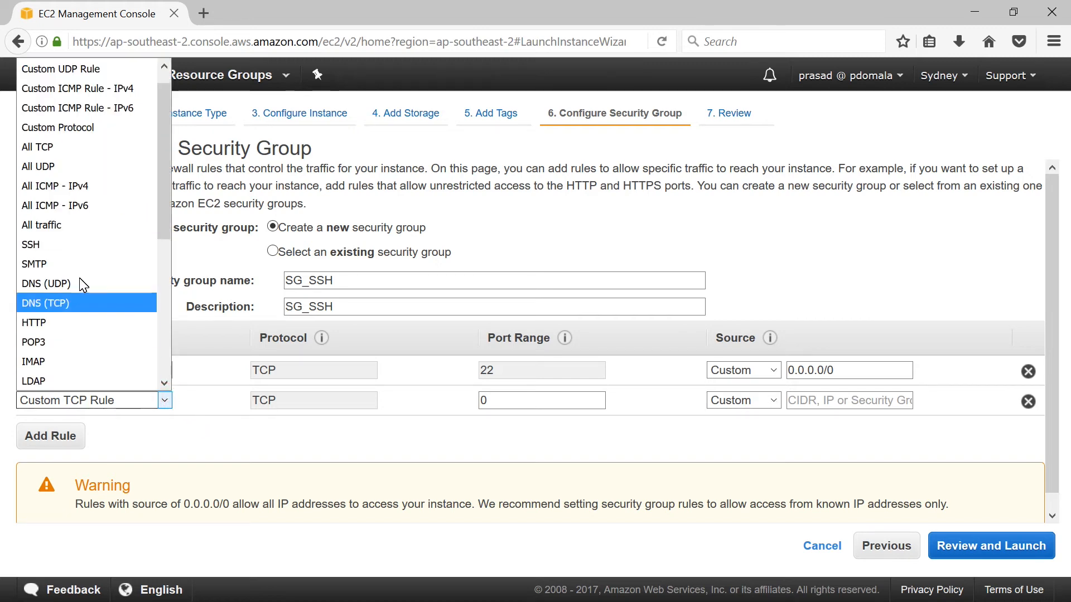
pyautogui.click(41, 327)
pyautogui.click(507, 399)
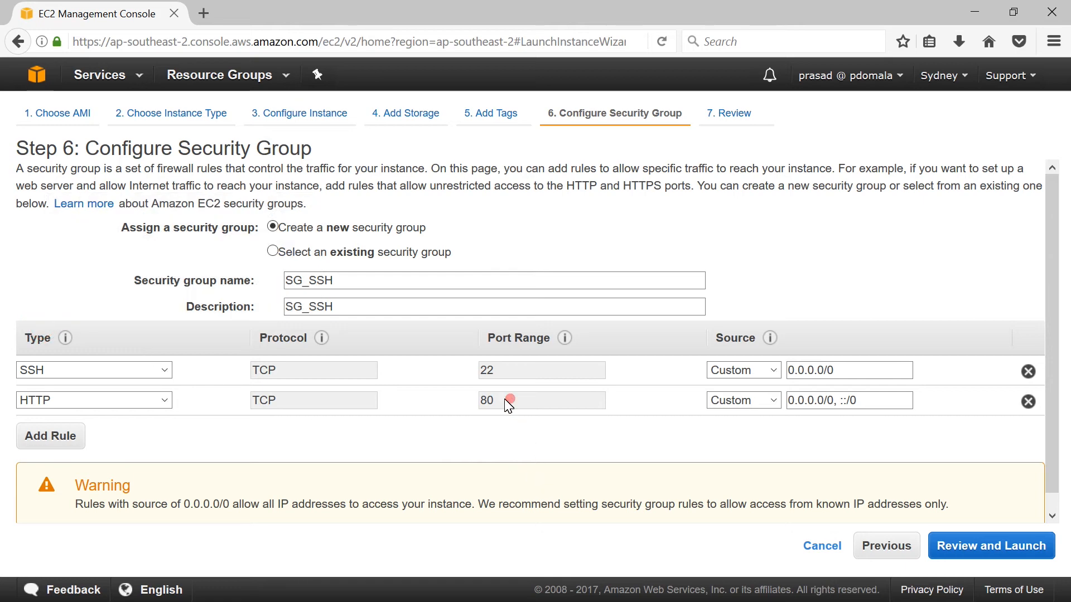
pyautogui.click(791, 401)
# Continue to the launch review, look over the AMI, instance type and security group details, and proceed to the key pair selection
pyautogui.click(979, 545)
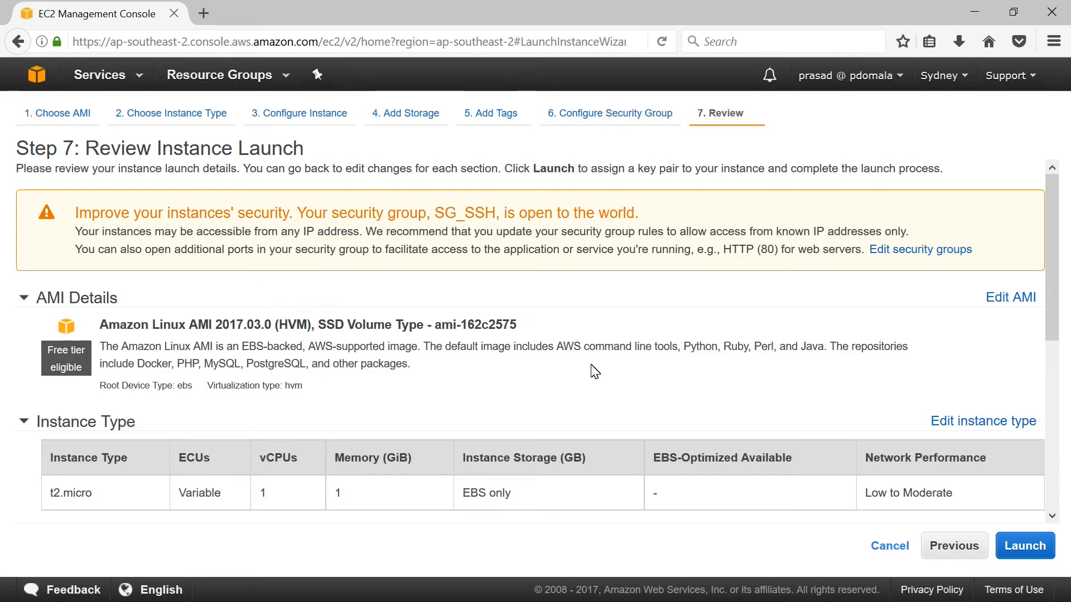
pyautogui.scroll(-5, 595, 372)
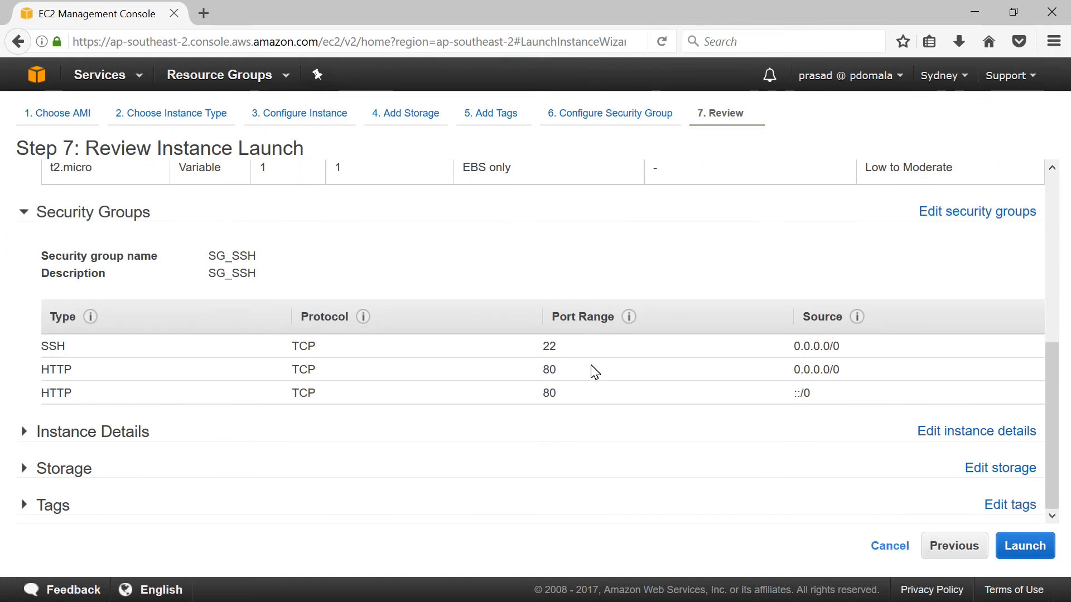
pyautogui.scroll(5, 594, 371)
pyautogui.scroll(-5, 593, 370)
pyautogui.click(1023, 546)
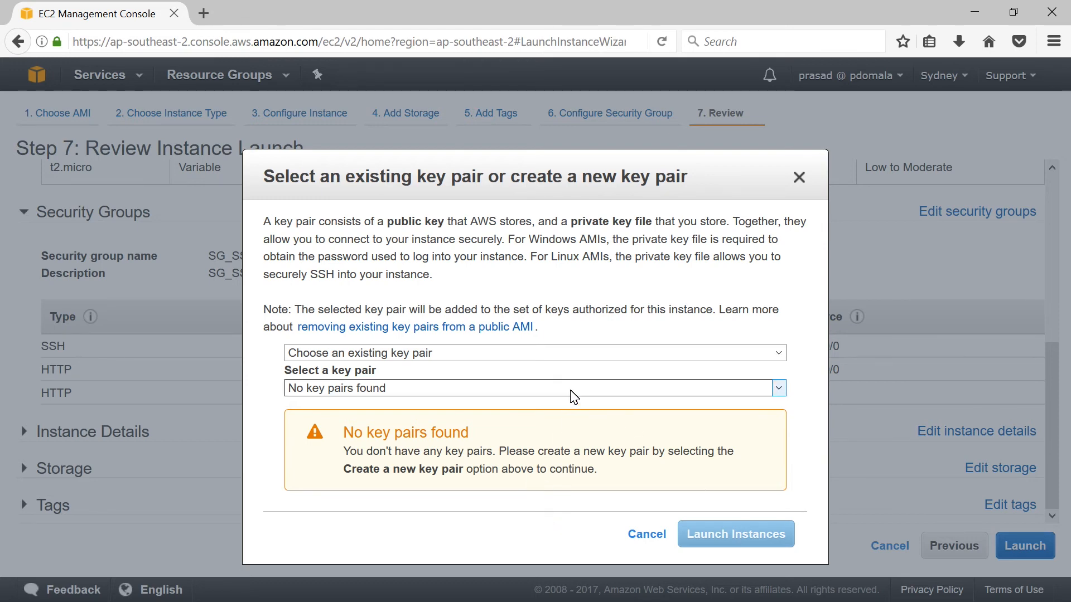
# Check the key pair options and the list of existing key pairs
pyautogui.click(580, 355)
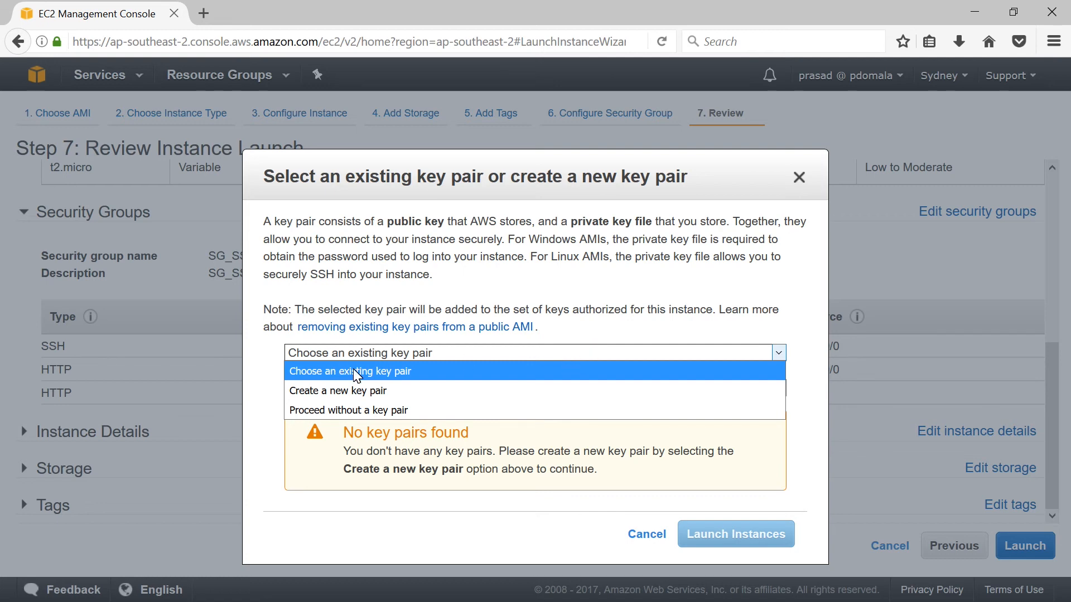
pyautogui.click(381, 379)
pyautogui.click(382, 386)
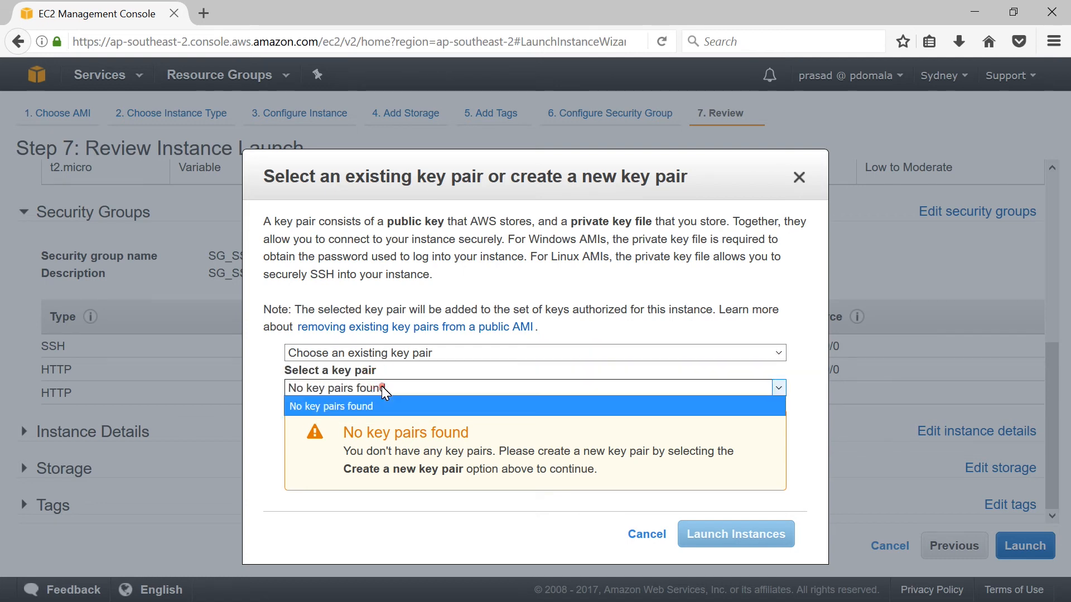
pyautogui.click(411, 365)
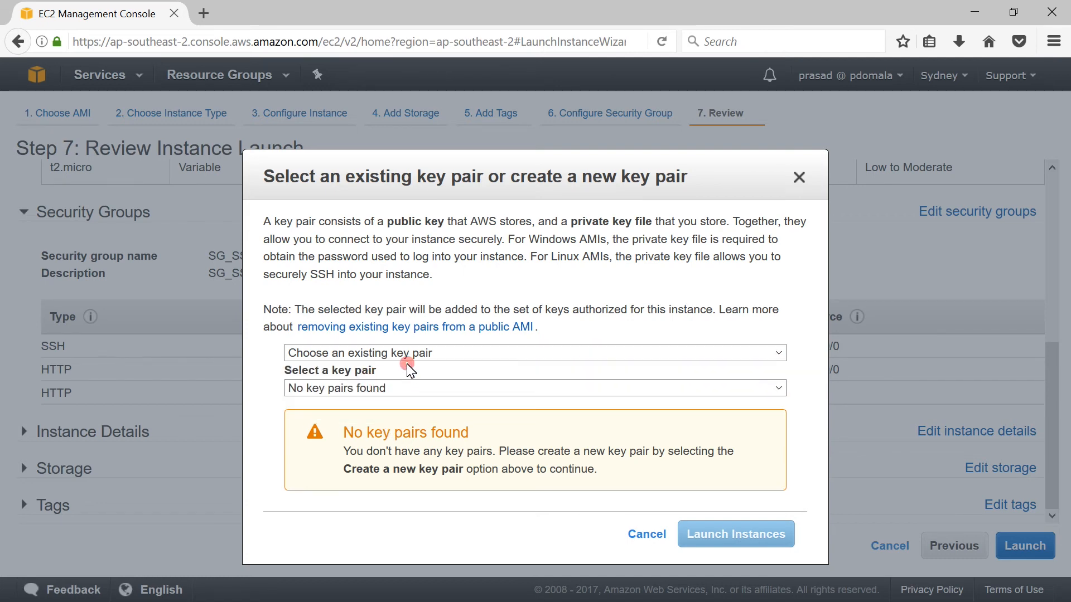
# Choose to create a new key pair and name it MySydneyKeyPair
pyautogui.click(423, 353)
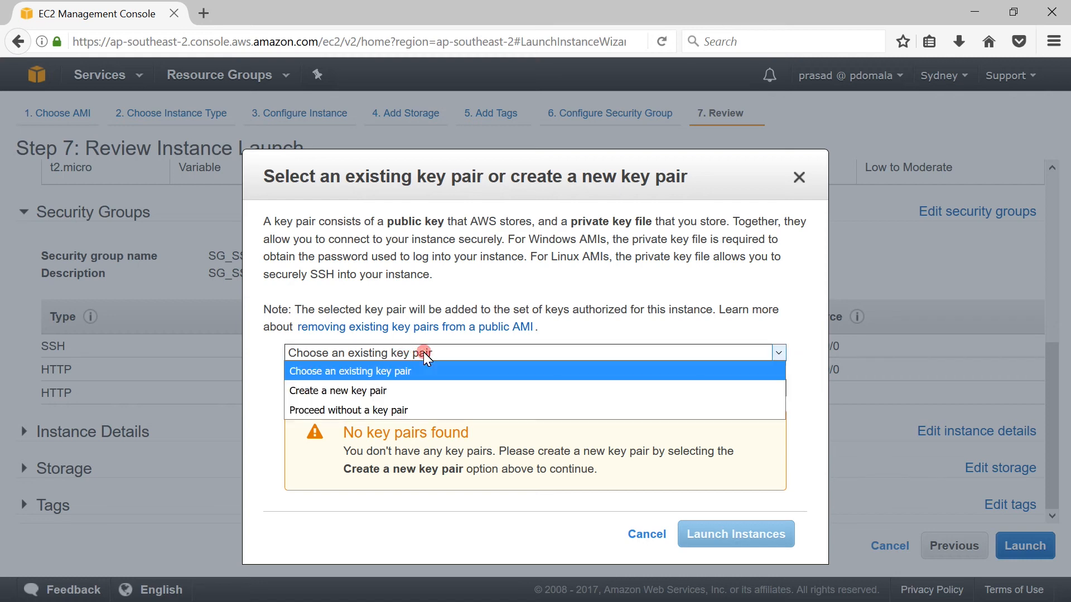
pyautogui.click(383, 391)
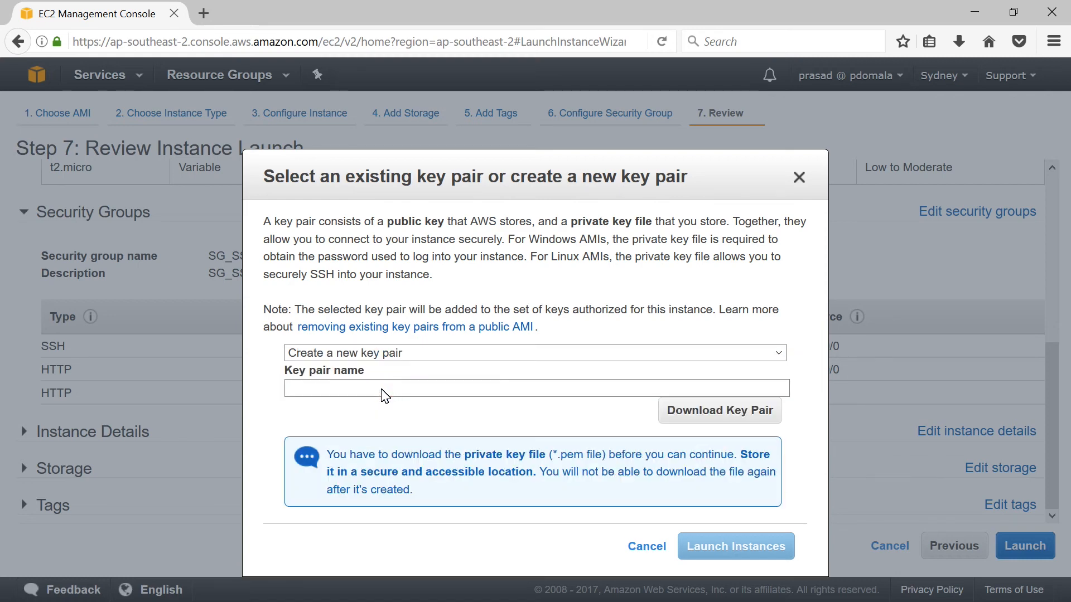
pyautogui.click(367, 389)
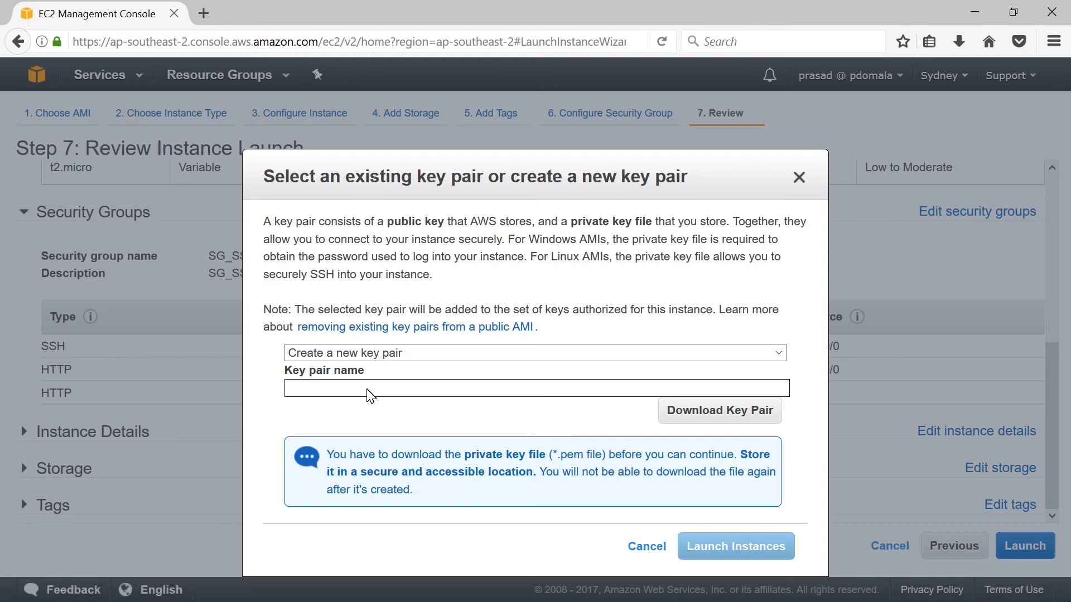
pyautogui.write('MySydneyKeyPair')
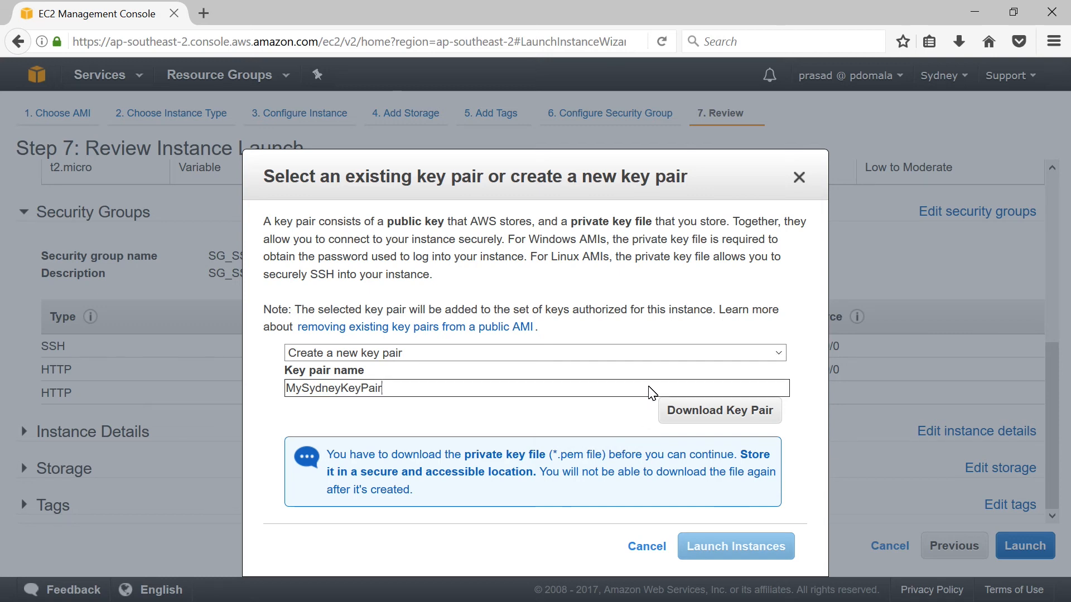
# Download and save the private key file MySydneyKeyPair.pem, and launch the instance
pyautogui.click(703, 412)
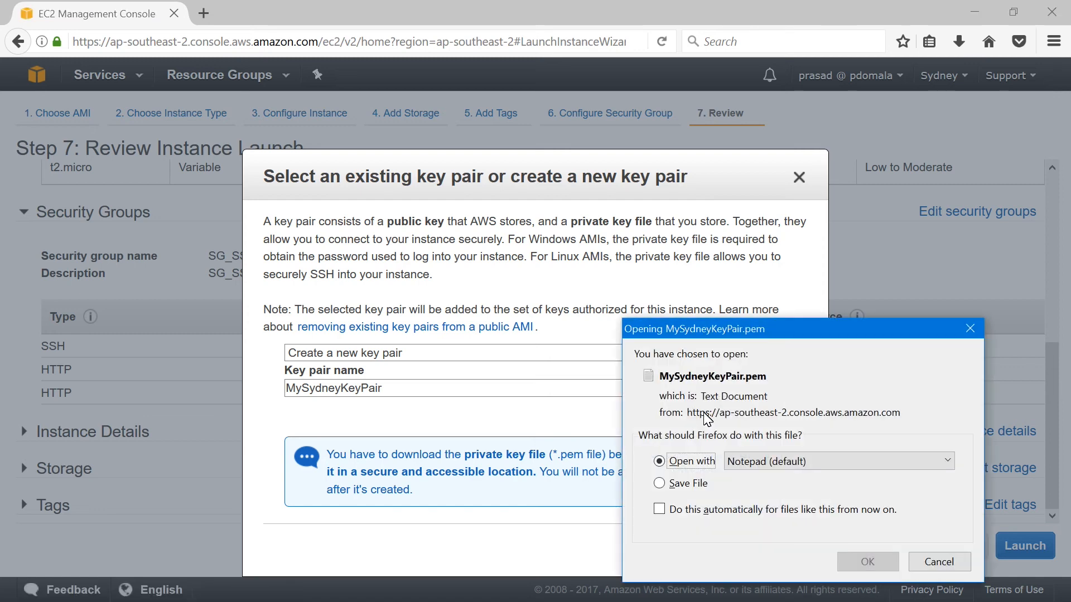
pyautogui.click(681, 483)
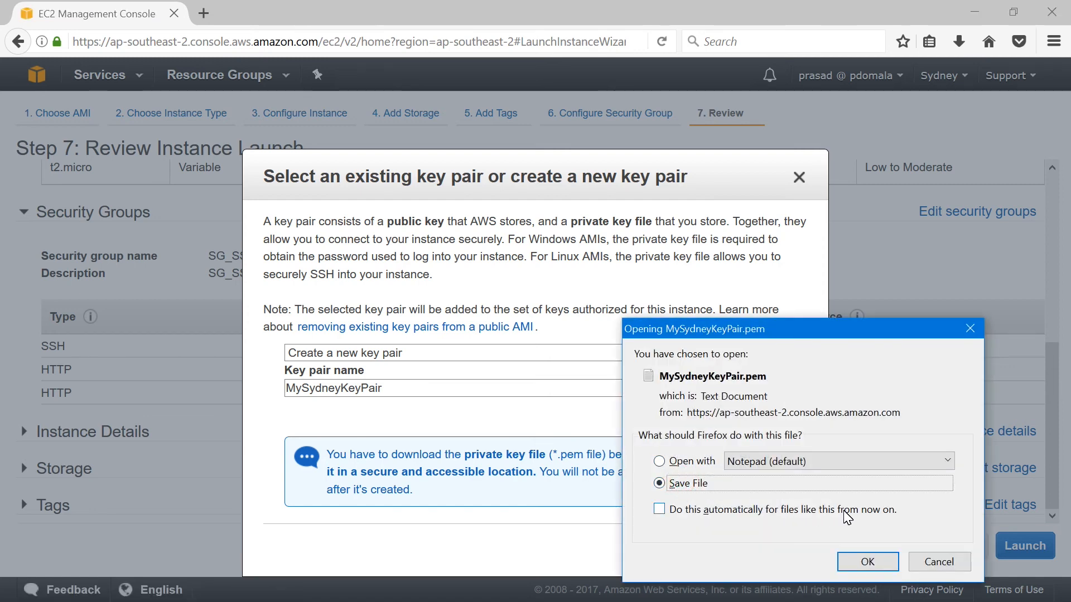
pyautogui.click(871, 563)
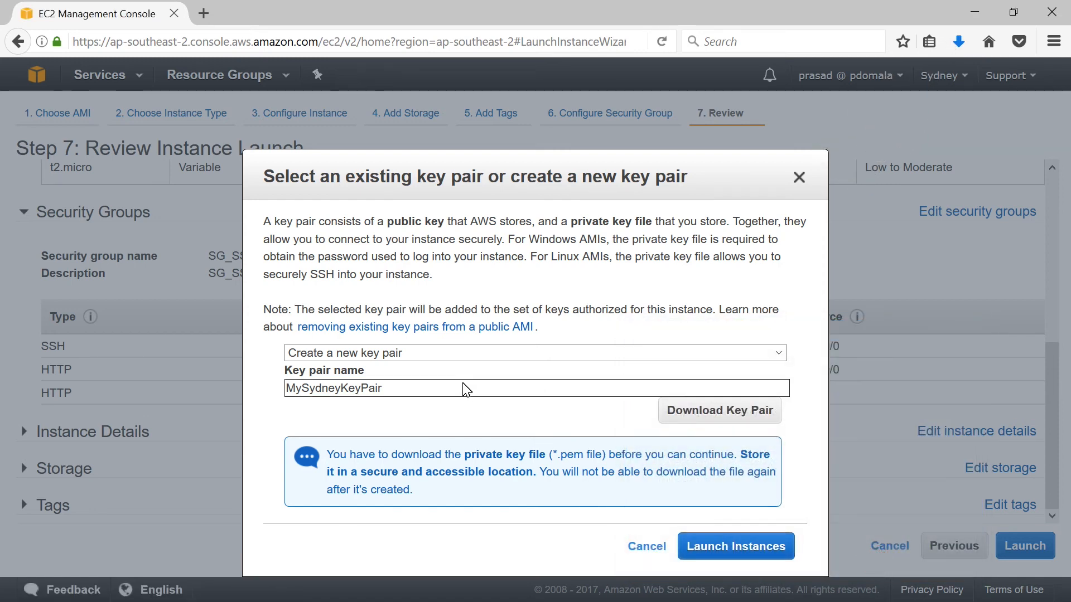
pyautogui.click(723, 556)
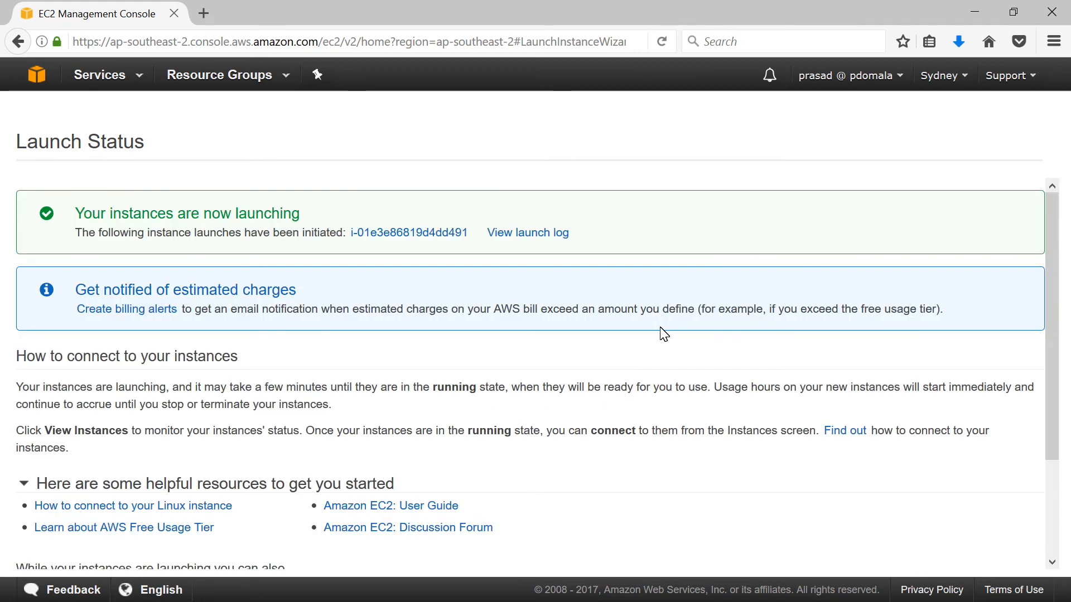
pyautogui.scroll(-3, 663, 334)
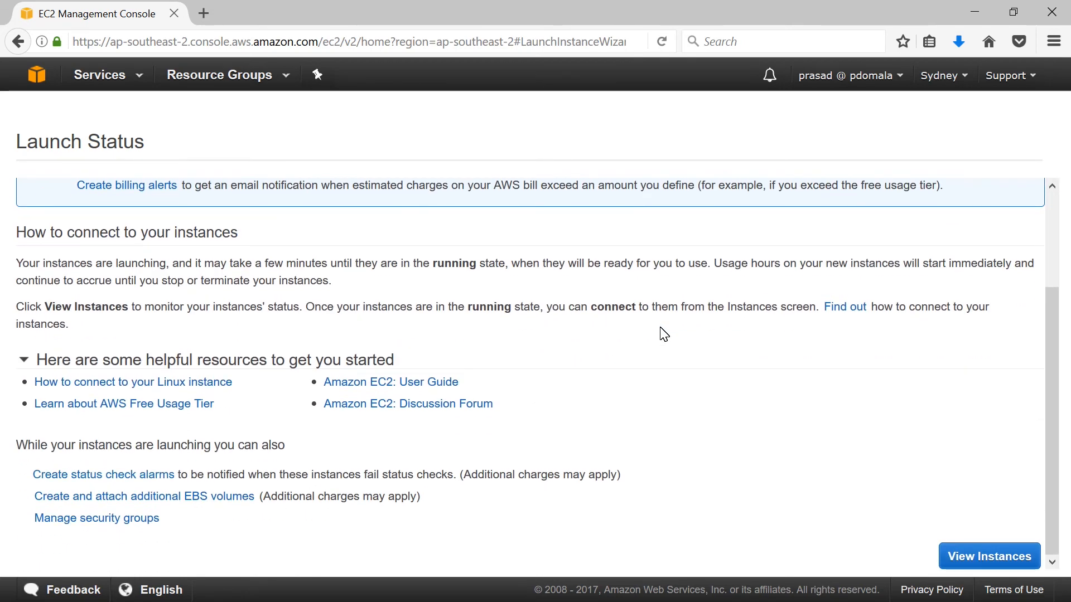
# Open the instances list from the launch status page and enlarge the details pane of the launched instance
pyautogui.scroll(3, 663, 334)
pyautogui.scroll(-3, 663, 333)
pyautogui.click(989, 563)
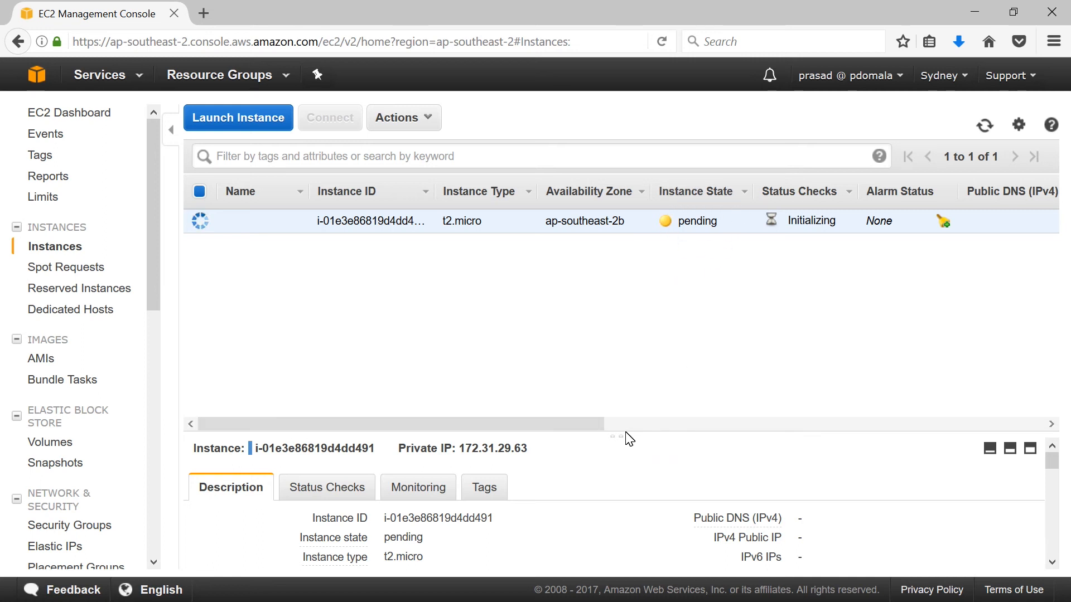
pyautogui.moveTo(629, 439); pyautogui.dragTo(559, 280)
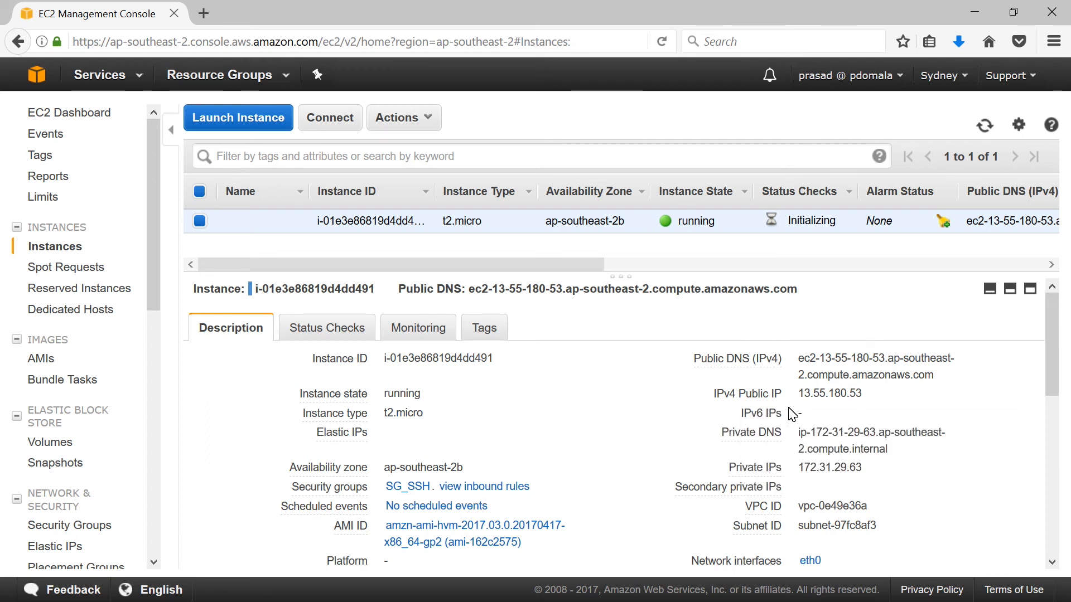
# Check the instance's public DNS and IPv4 public IP in its description
pyautogui.moveTo(798, 394); pyautogui.dragTo(866, 365)
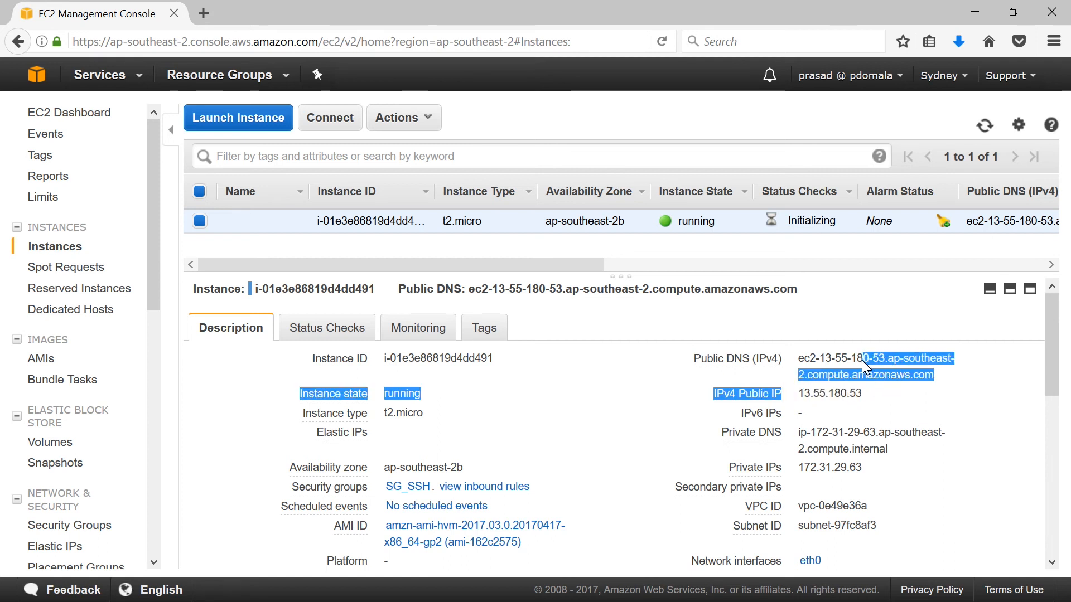
pyautogui.doubleClick(853, 393)
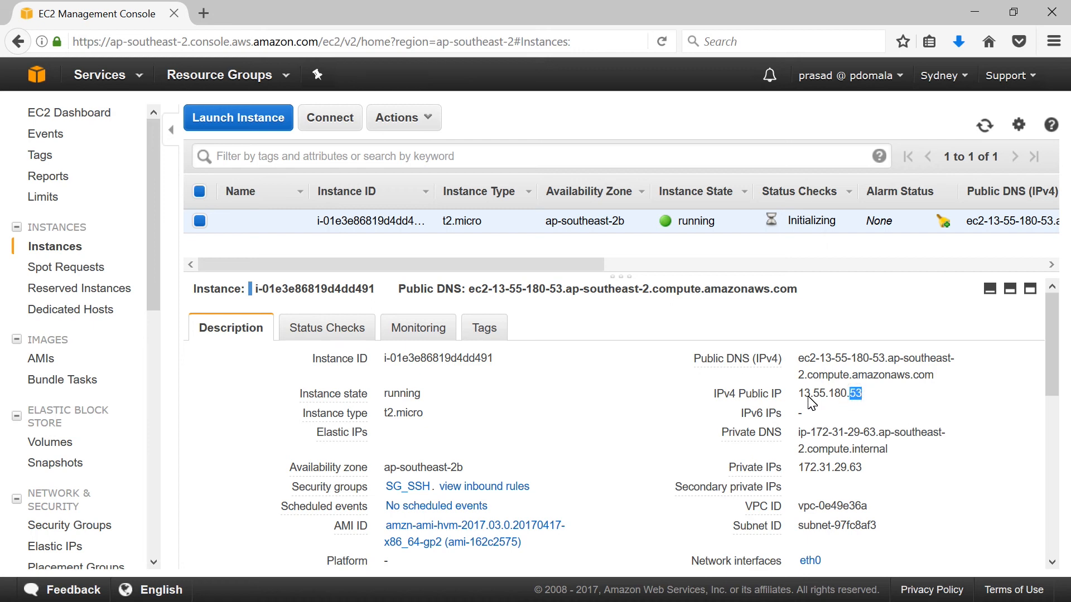
pyautogui.moveTo(798, 394); pyautogui.dragTo(860, 393)
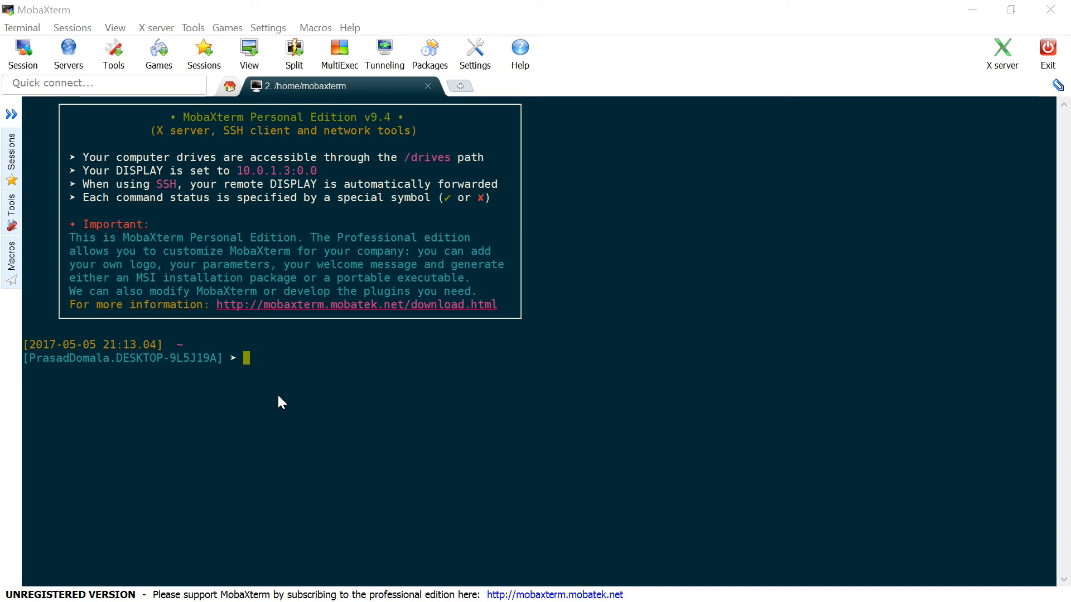
# Switch to MobaXterm and paste the ssh -i command with the path to MySydneyKeyPair.pem and the login ec2-user@, without running it
pyautogui.click(430, 502)
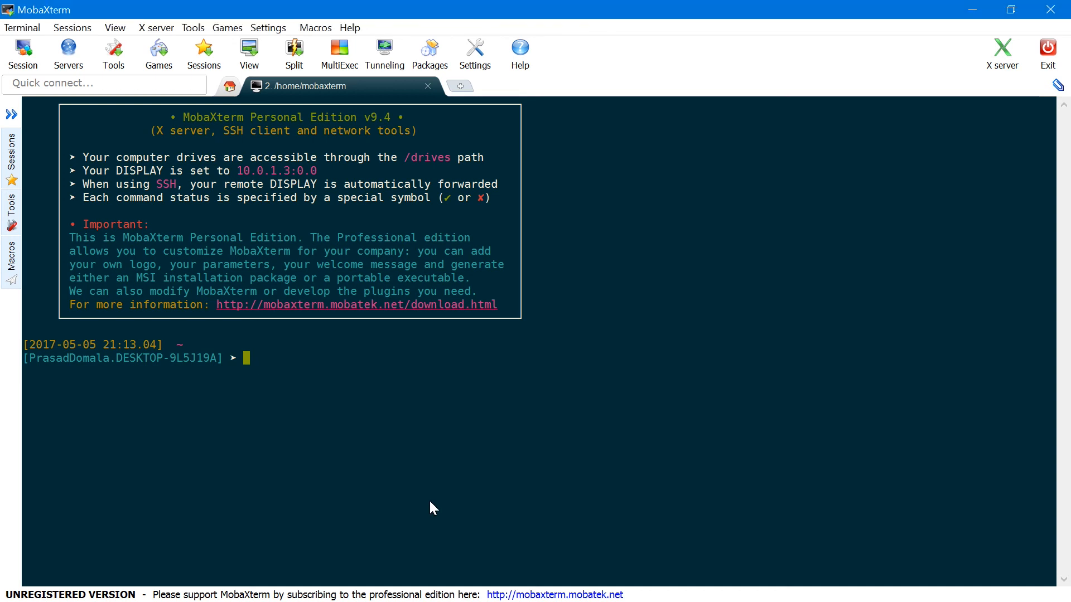
pyautogui.rightClick(436, 387)
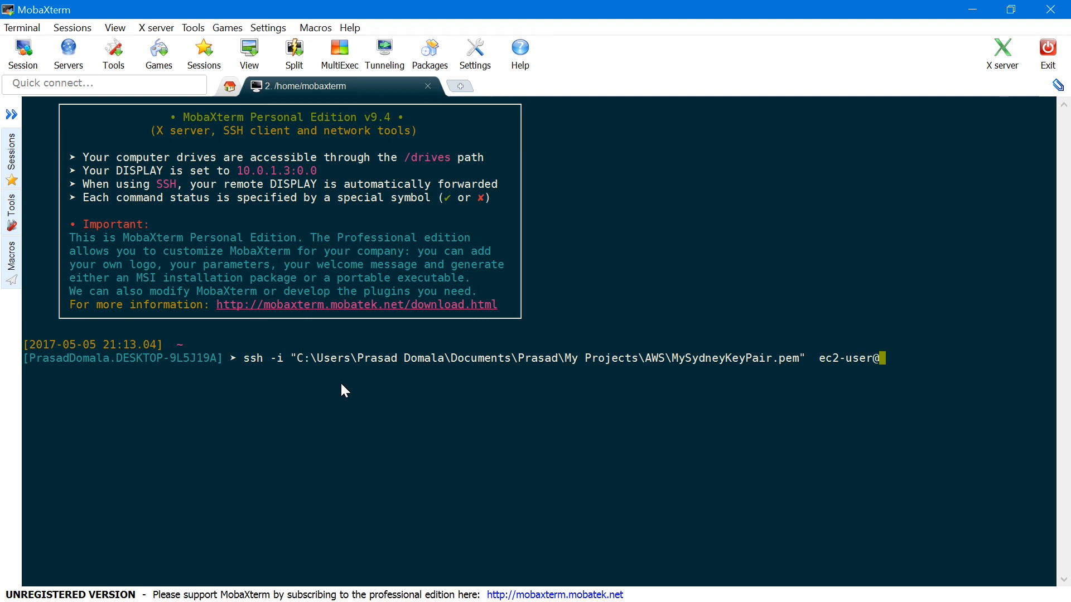
pyautogui.press('Left')
pyautogui.press('Left')
pyautogui.press('Left')
pyautogui.press('Left')
pyautogui.press('Left')
pyautogui.press('Left')
pyautogui.press('Left')
pyautogui.press('Left')
pyautogui.press('Left')
pyautogui.press('Left')
pyautogui.press('Left')
pyautogui.press('Left')
pyautogui.press('Left')
pyautogui.press('Left')
pyautogui.press('Left')
pyautogui.press('Left')
pyautogui.press('Left')
pyautogui.press('Left')
pyautogui.press('Left')
pyautogui.press('Left')
pyautogui.press('Right')
pyautogui.press('Right')
pyautogui.press('Right')
pyautogui.press('Right')
pyautogui.press('Right')
pyautogui.press('Right')
pyautogui.press('Right')
pyautogui.press('Right')
pyautogui.press('Right')
pyautogui.press('Right')
pyautogui.press('Right')
pyautogui.press('Right')
pyautogui.press('Right')
pyautogui.press('Right')
pyautogui.press('Right')
pyautogui.press('Right')
pyautogui.press('Right')
pyautogui.press('Right')
pyautogui.press('Right')
pyautogui.press('Right')
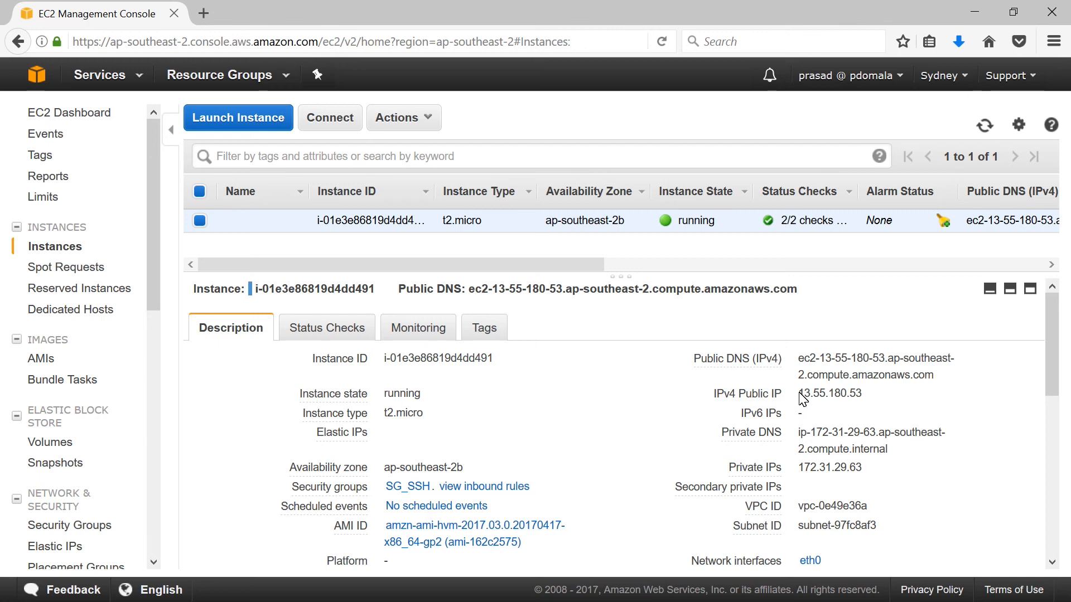
# Copy the IPv4 public IP 13.55.180.53 from the EC2 console, append it to the SSH command in MobaXterm and run the command
pyautogui.moveTo(797, 394); pyautogui.dragTo(862, 394)
pyautogui.hotkey('ctrl', 'c')
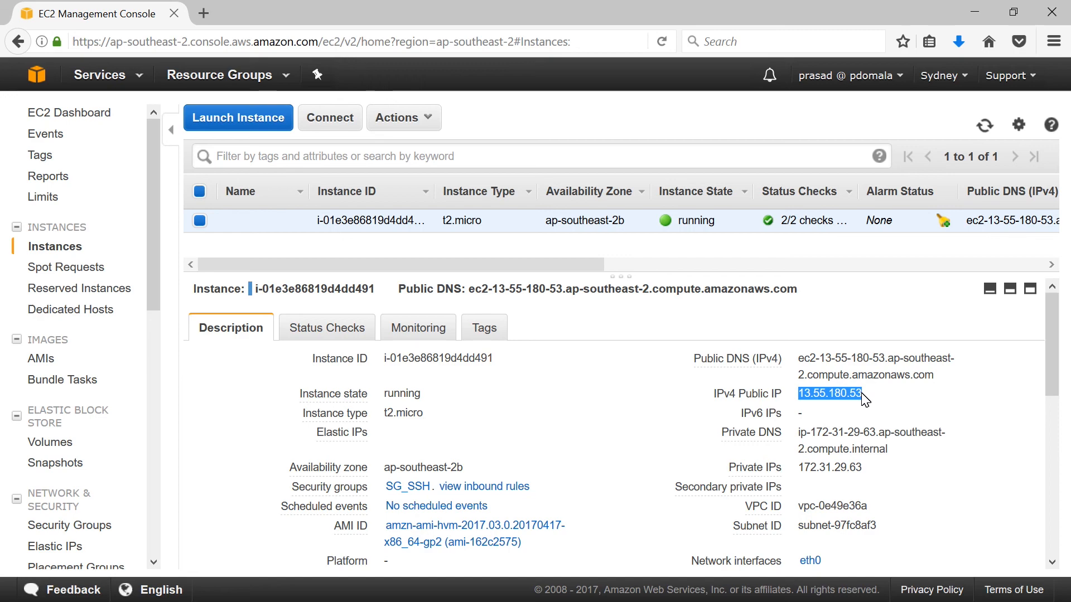
pyautogui.hotkey('alt', 'Tab')
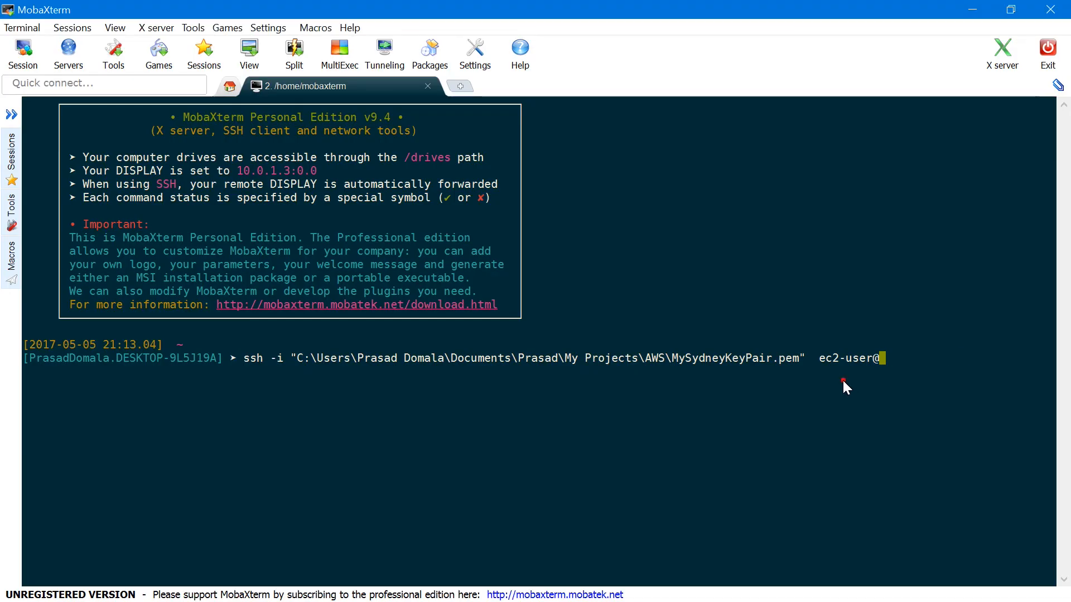
pyautogui.rightClick(842, 380)
pyautogui.press('Return')
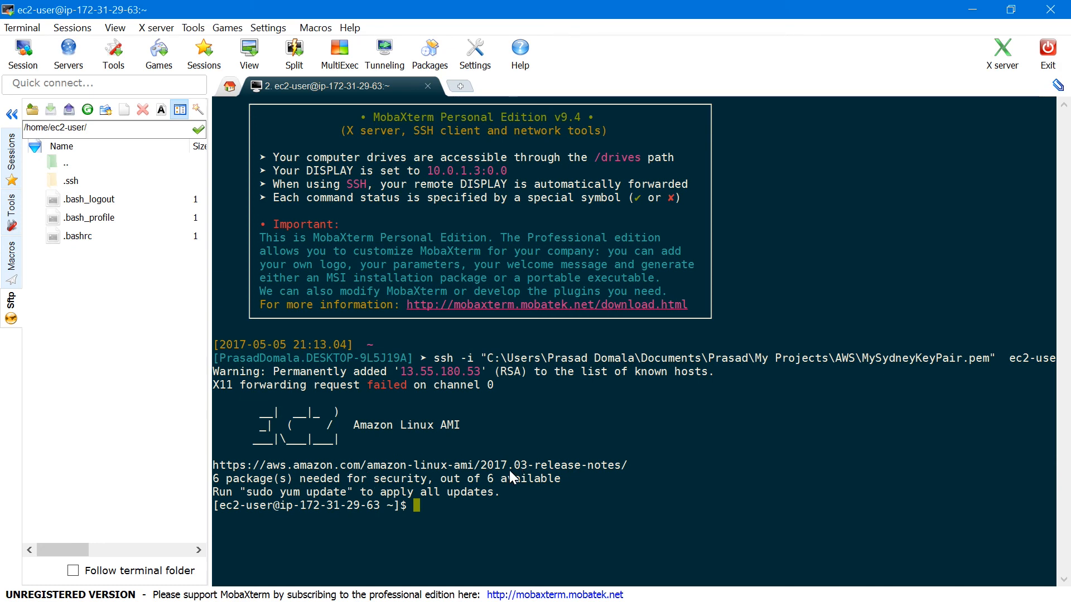
# Run uname -a on the connected instance and examine the operating system and kernel version in the output
pyautogui.press('Return')
pyautogui.press('Return')
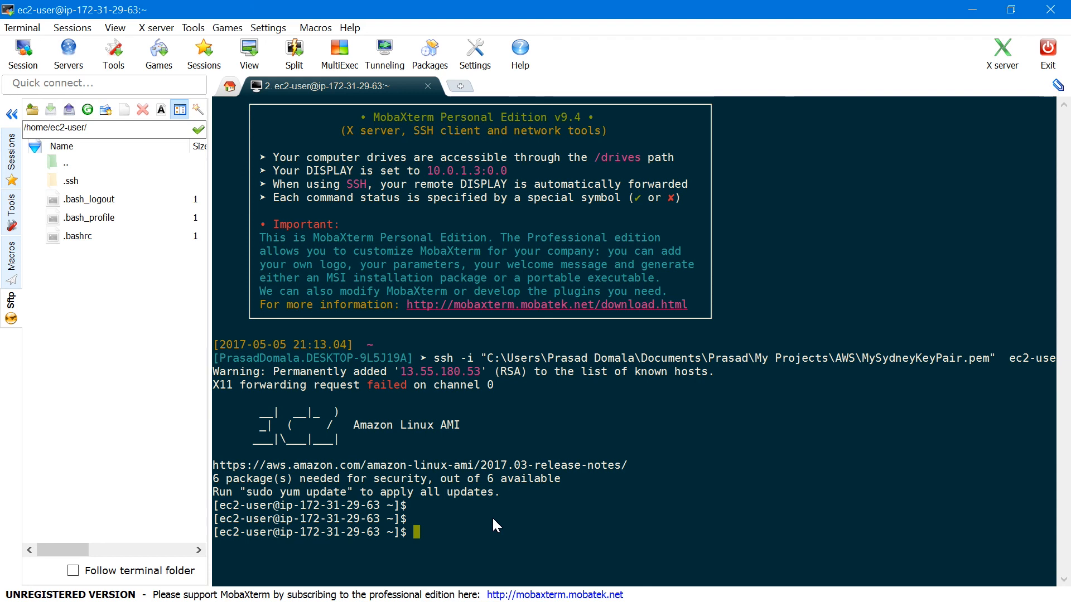
pyautogui.write('uname -a')
pyautogui.press('Return')
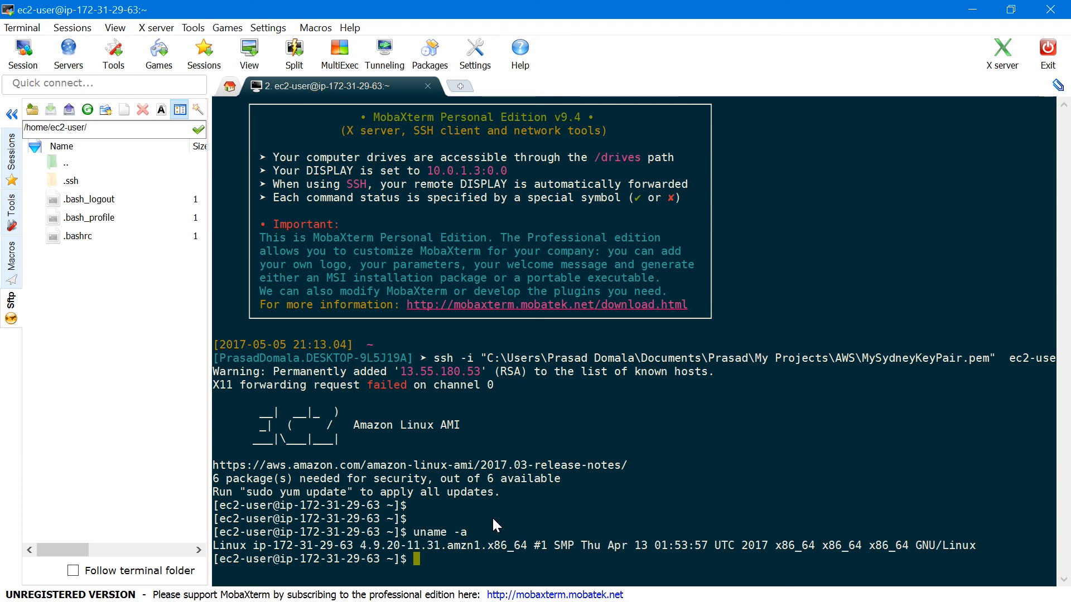
pyautogui.doubleClick(234, 550)
pyautogui.doubleClick(503, 546)
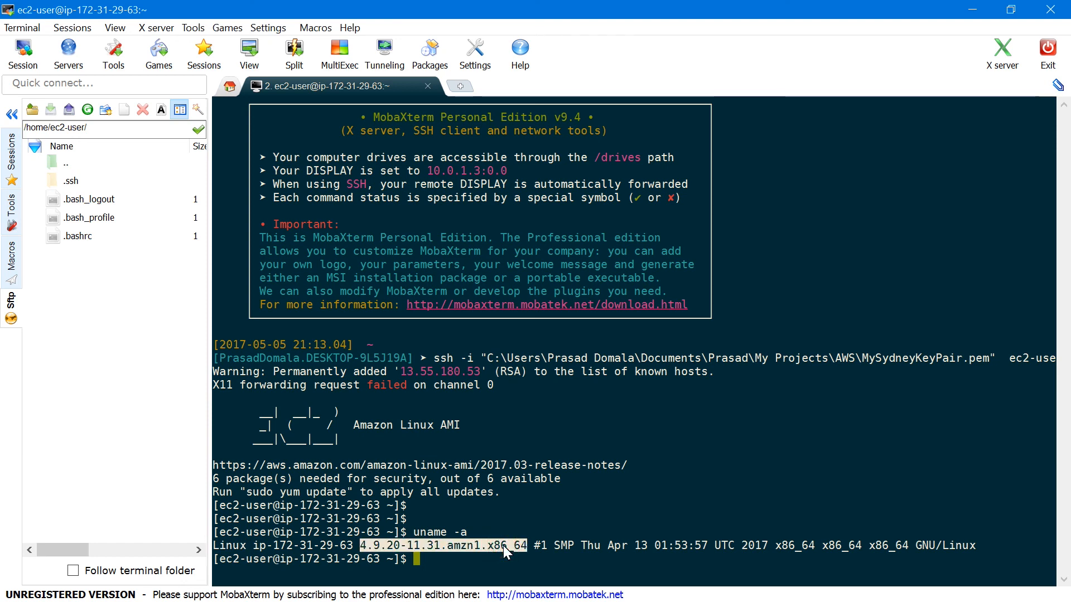
pyautogui.click(503, 545)
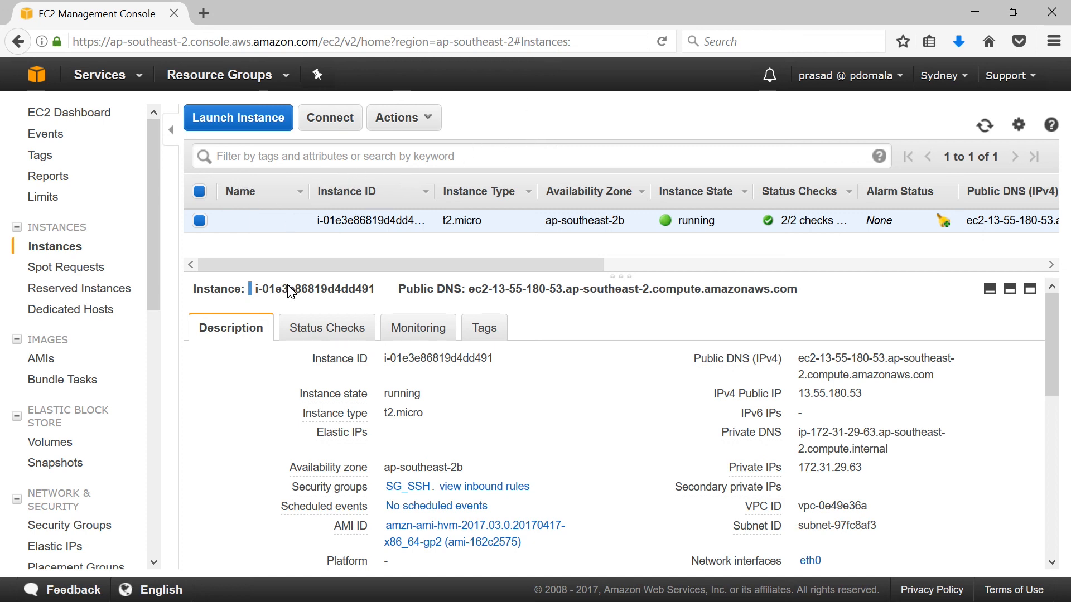
# Switch back to the EC2 console and terminate the running t2.micro instance, confirming the termination
pyautogui.click(518, 226)
pyautogui.click(430, 119)
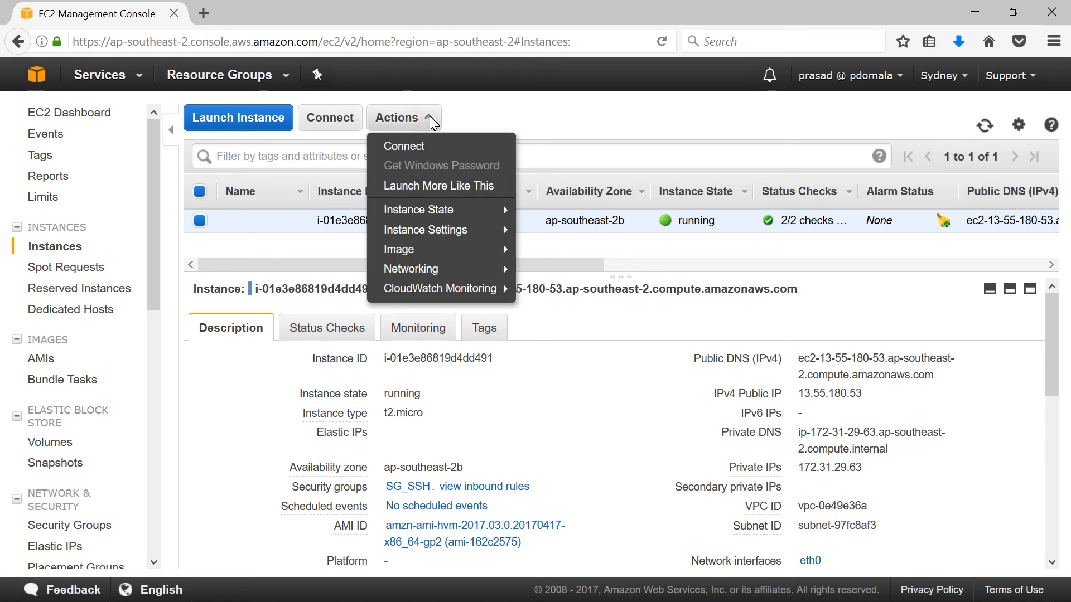
pyautogui.moveTo(453, 213)
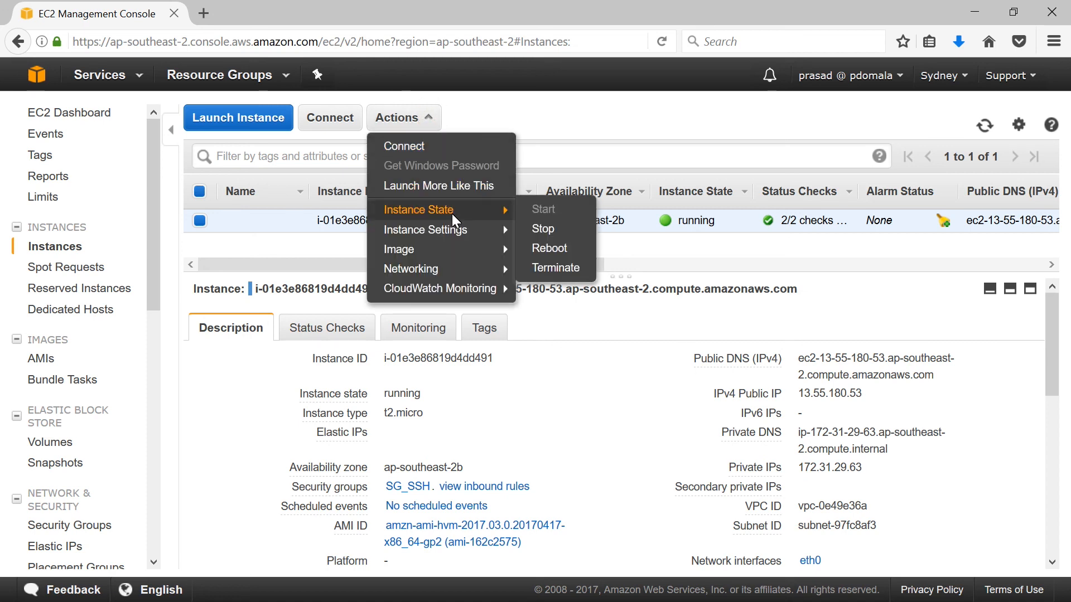
pyautogui.click(557, 272)
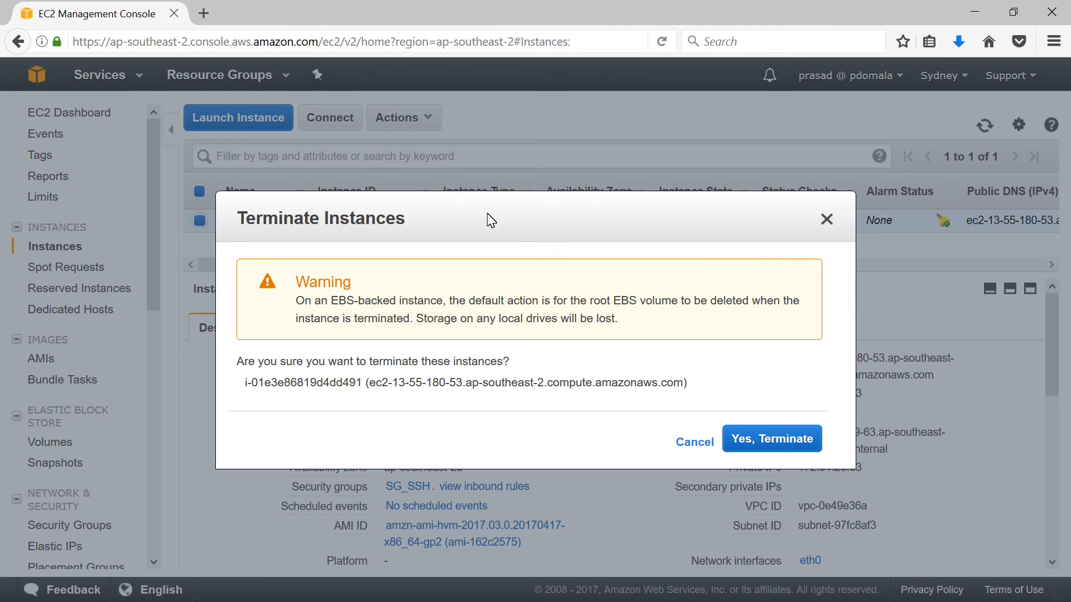
pyautogui.click(758, 435)
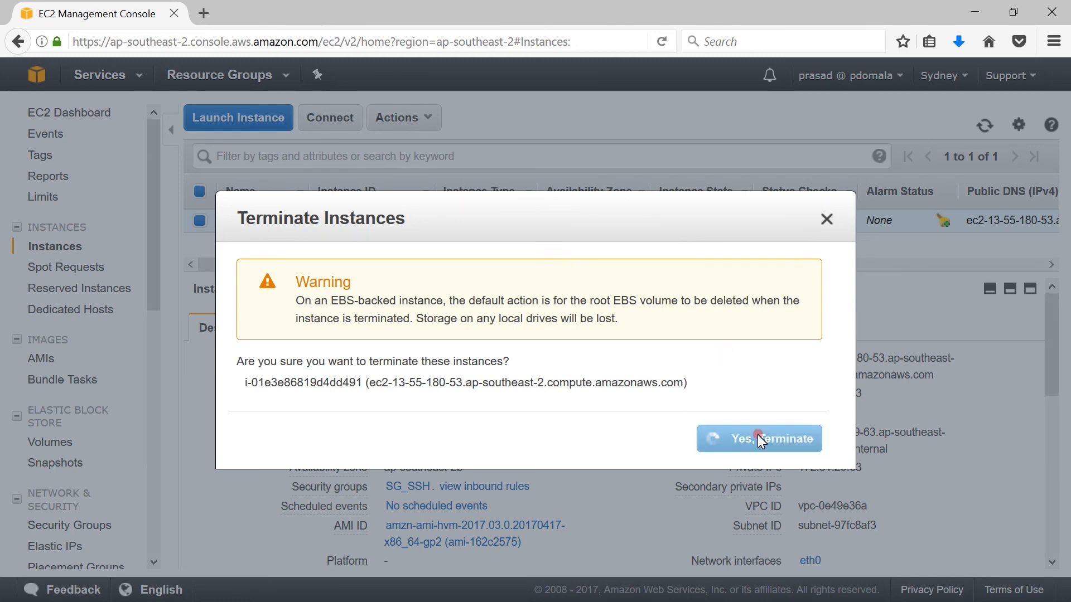